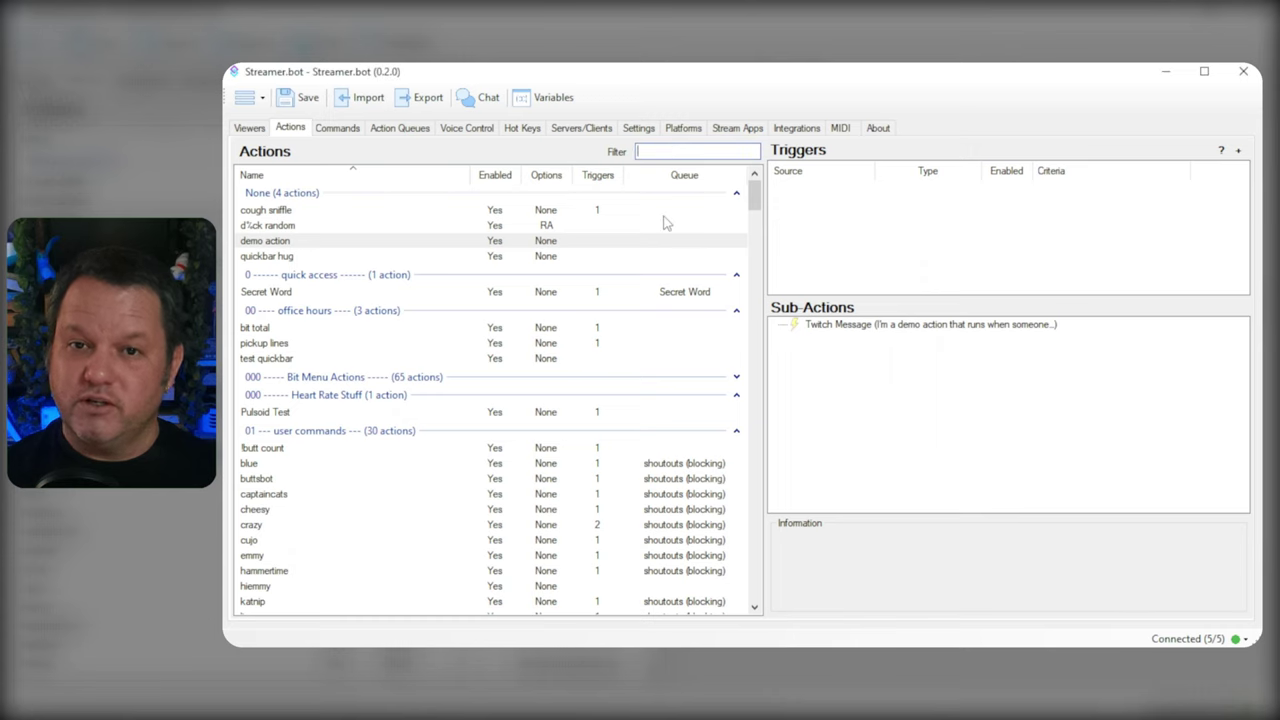
# Filter Actions for 'demo', select the demo action and widen its triggers pane
pyautogui.write('emo')
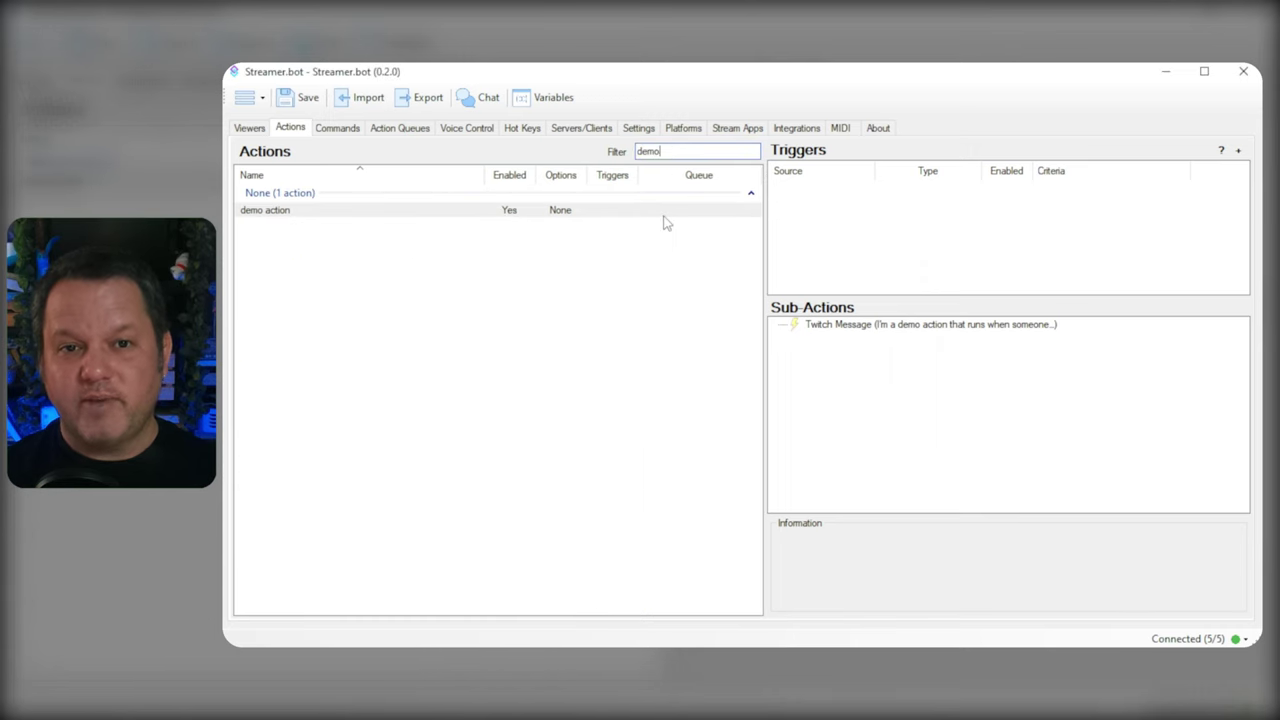
pyautogui.click(449, 213)
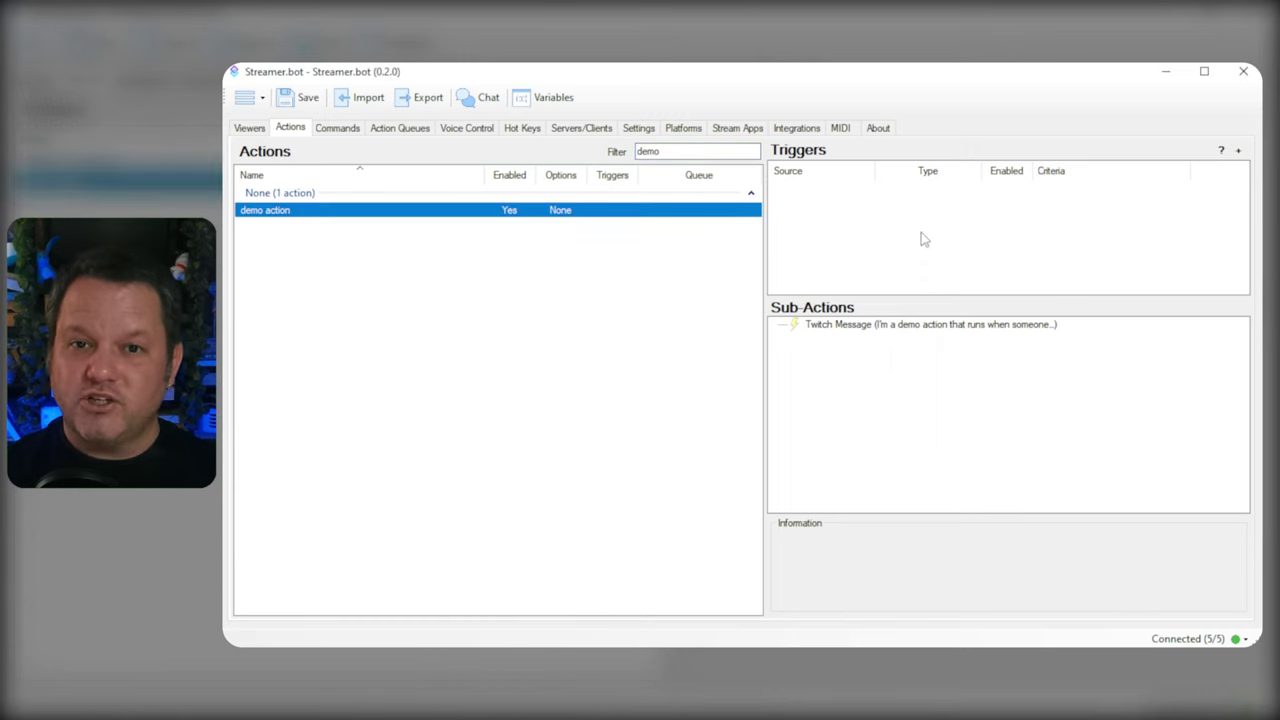
pyautogui.moveTo(858, 297)
pyautogui.mouseDown()
pyautogui.moveTo(866, 370)
pyautogui.moveTo(866, 300)
pyautogui.mouseUp()
pyautogui.moveTo(765, 276)
pyautogui.mouseDown()
pyautogui.moveTo(797, 272)
pyautogui.moveTo(748, 279)
pyautogui.mouseUp()
# Add a Core Command Triggered trigger, leaving the command selection on Any
pyautogui.rightClick(765, 192)
pyautogui.moveTo(800, 272)
pyautogui.moveTo(963, 268)
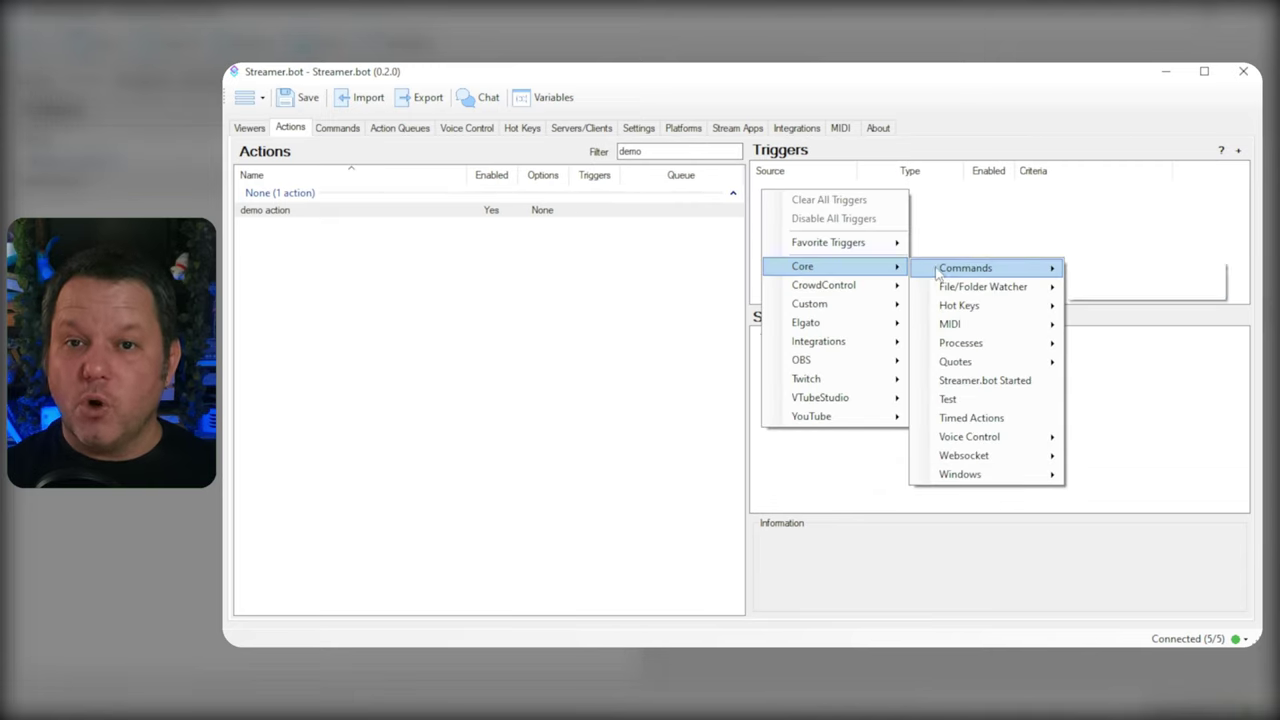
pyautogui.click(1143, 287)
pyautogui.click(765, 348)
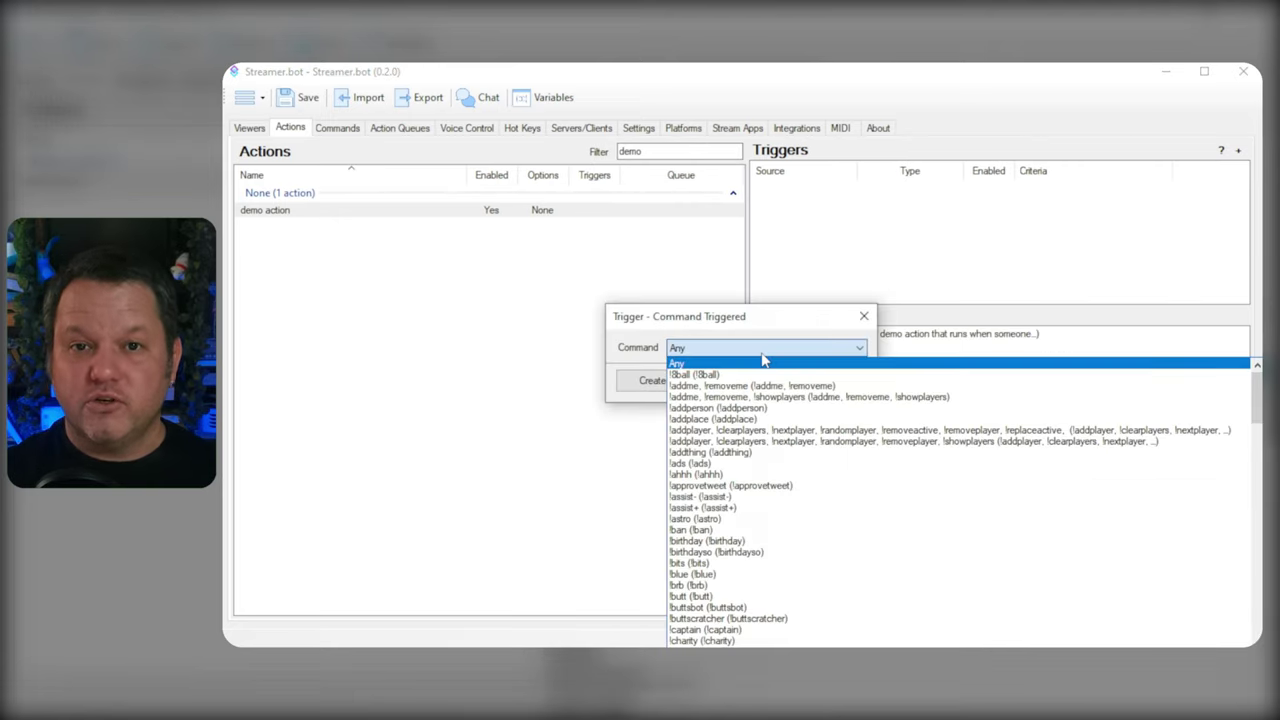
pyautogui.scroll(-8, 771, 470)
pyautogui.scroll(8, 771, 420)
pyautogui.click(776, 362)
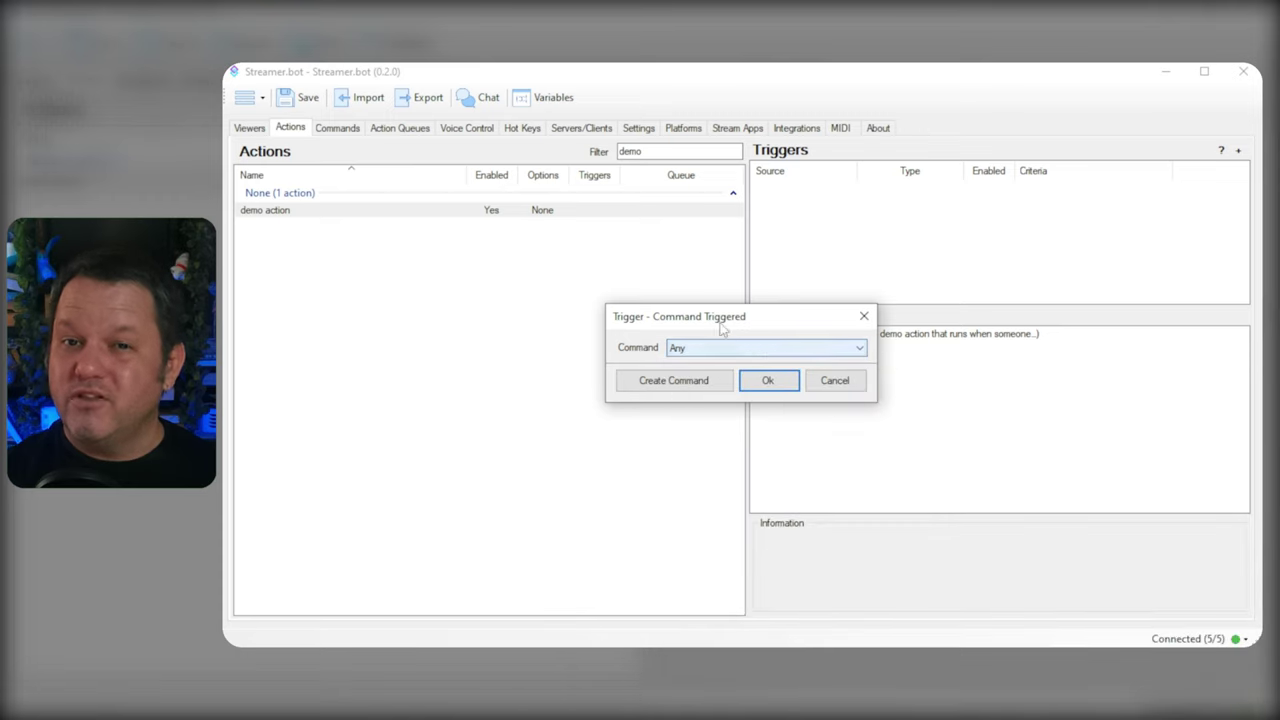
# Create a new !demo command and confirm it as the trigger's command
pyautogui.click(690, 385)
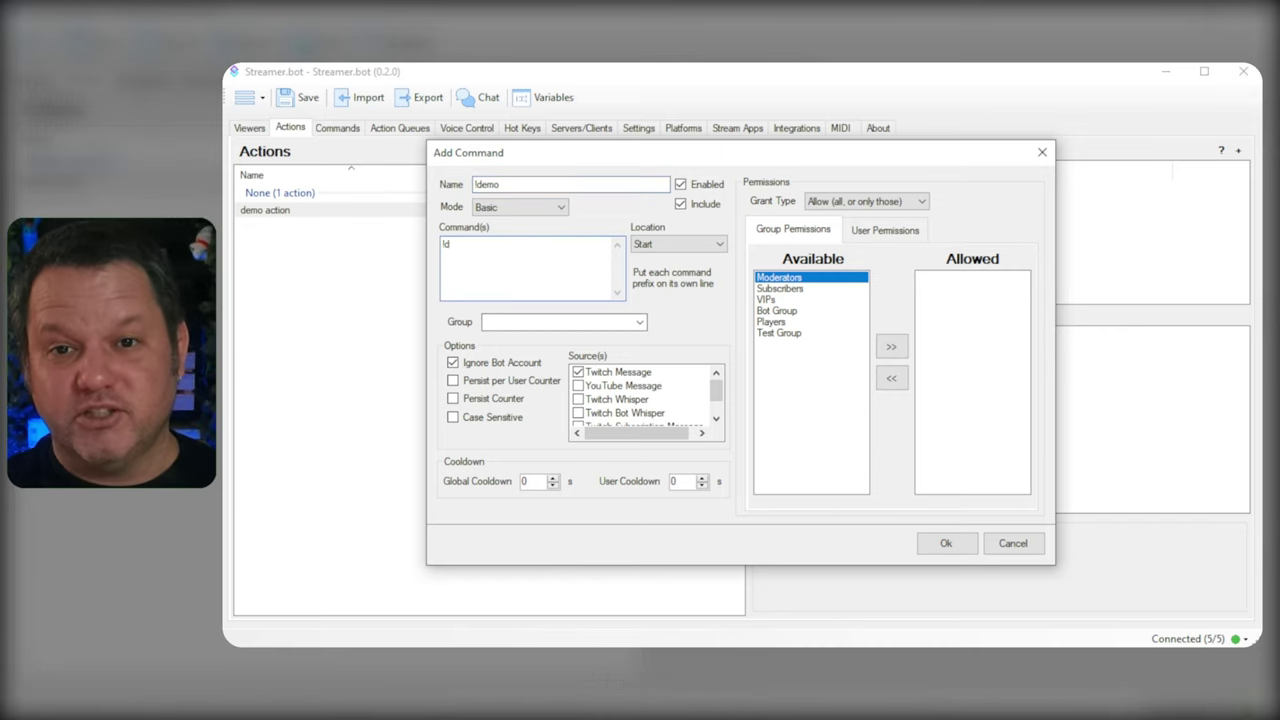
pyautogui.click(945, 550)
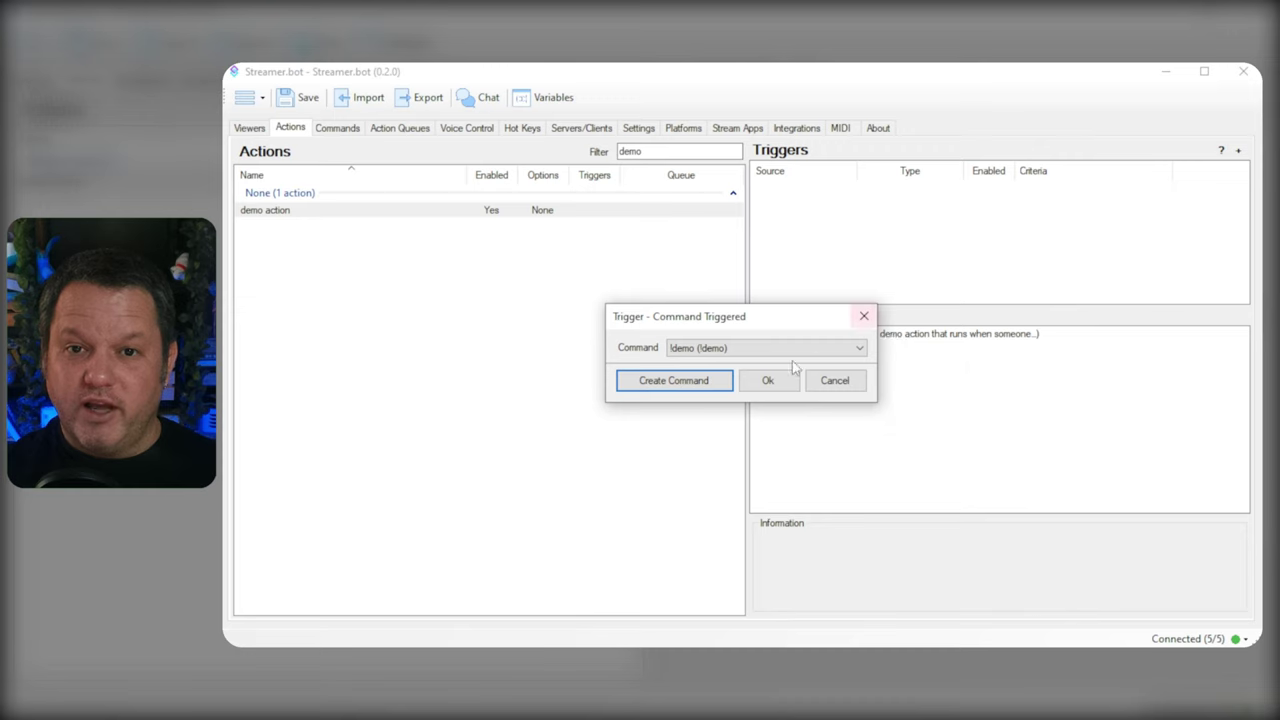
pyautogui.click(773, 391)
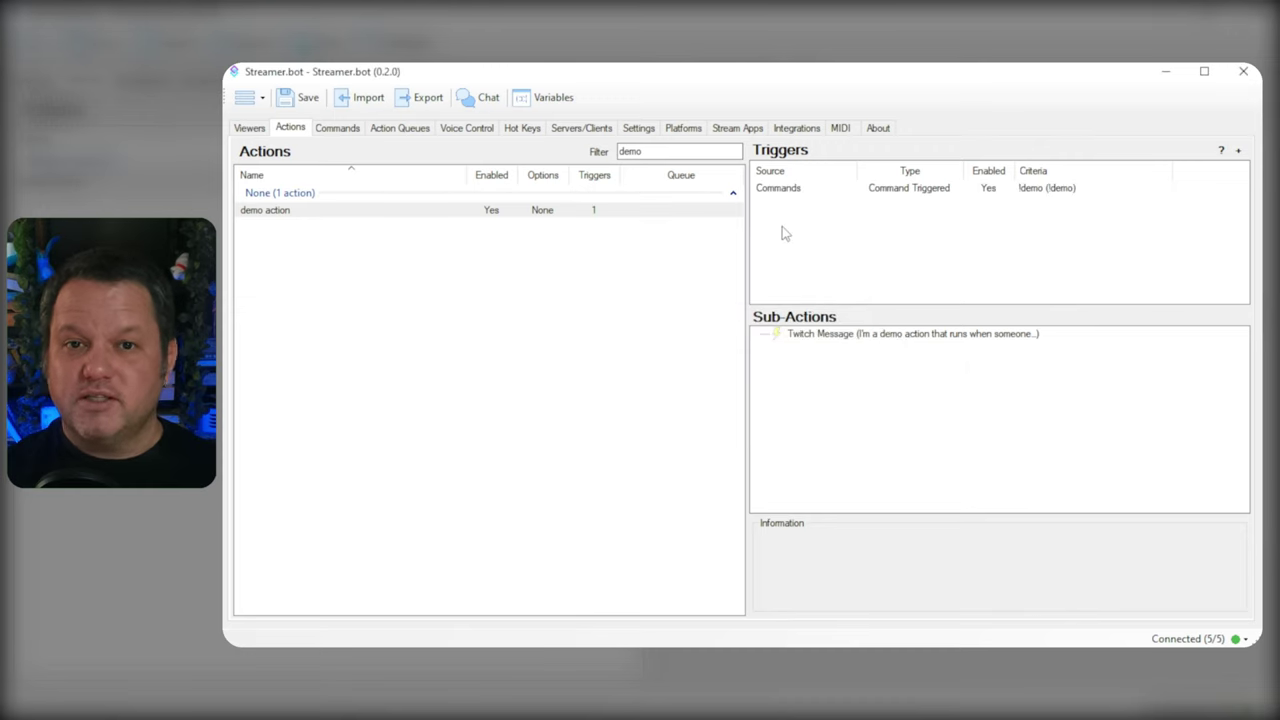
pyautogui.rightClick(758, 213)
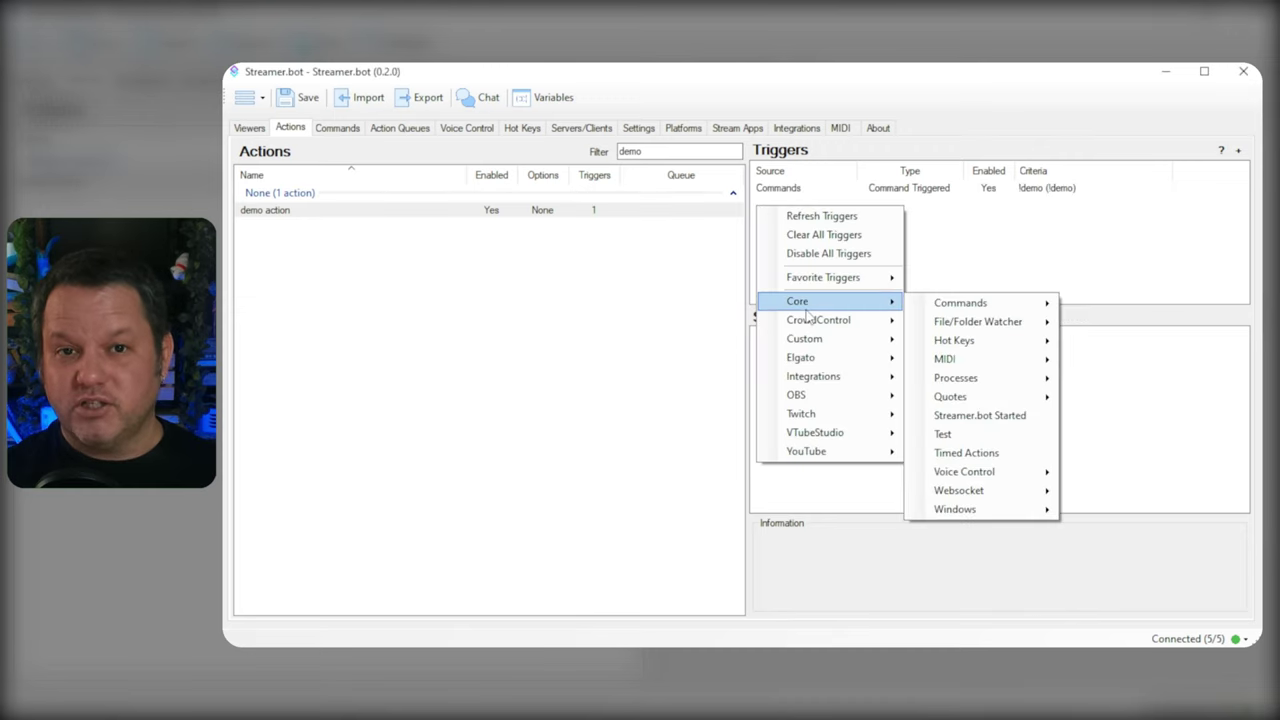
# Add a Twitch Chat Cheer trigger for cheers of 1 to 99 bits
pyautogui.moveTo(830, 413)
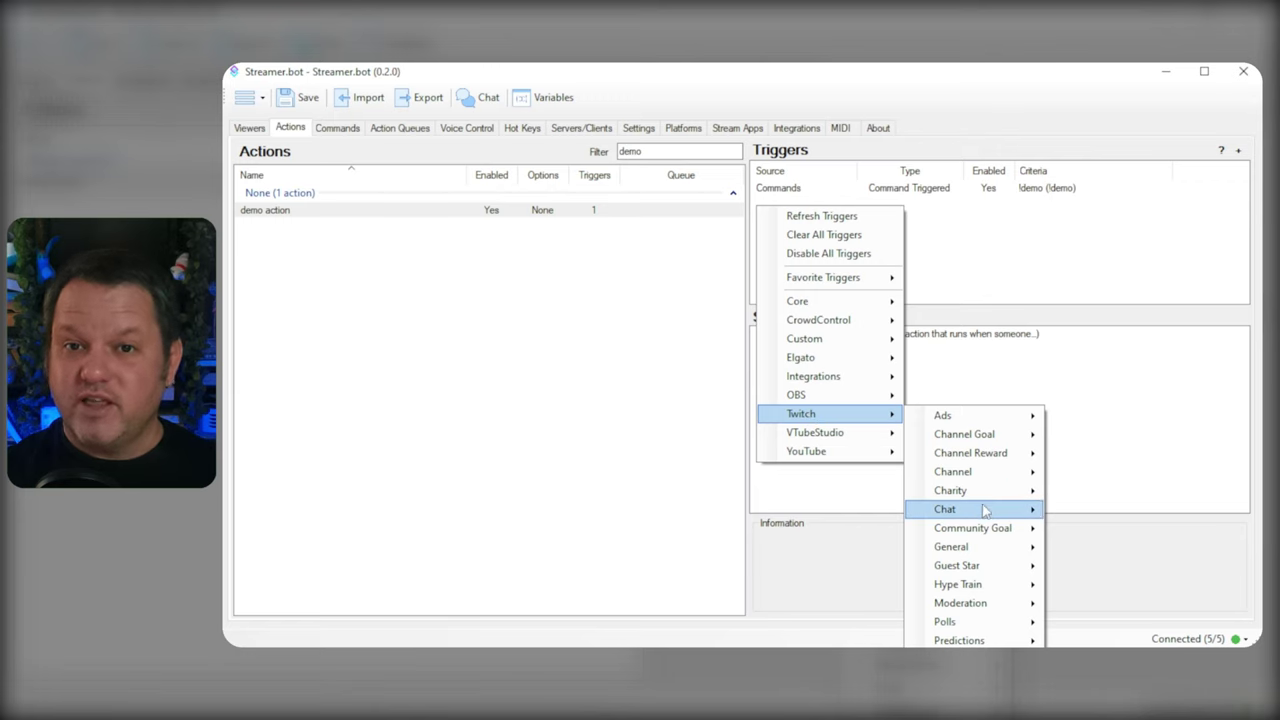
pyautogui.moveTo(987, 514)
pyautogui.click(1088, 548)
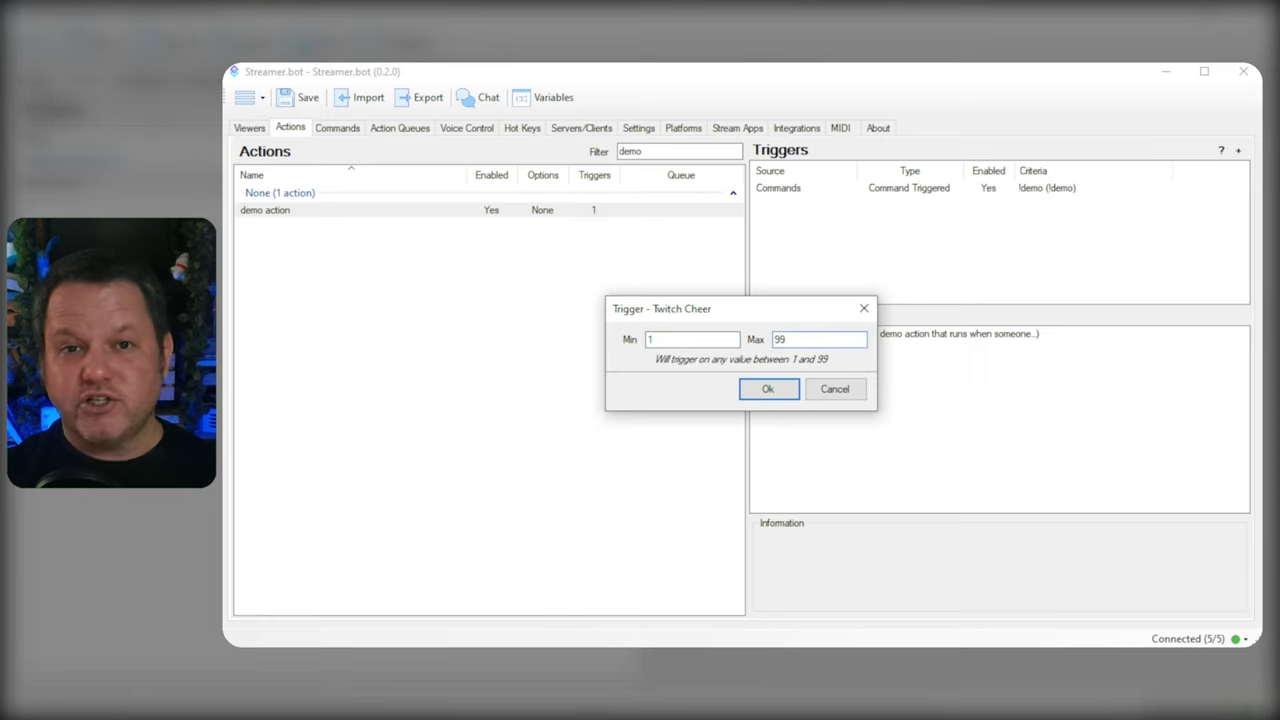
pyautogui.click(767, 390)
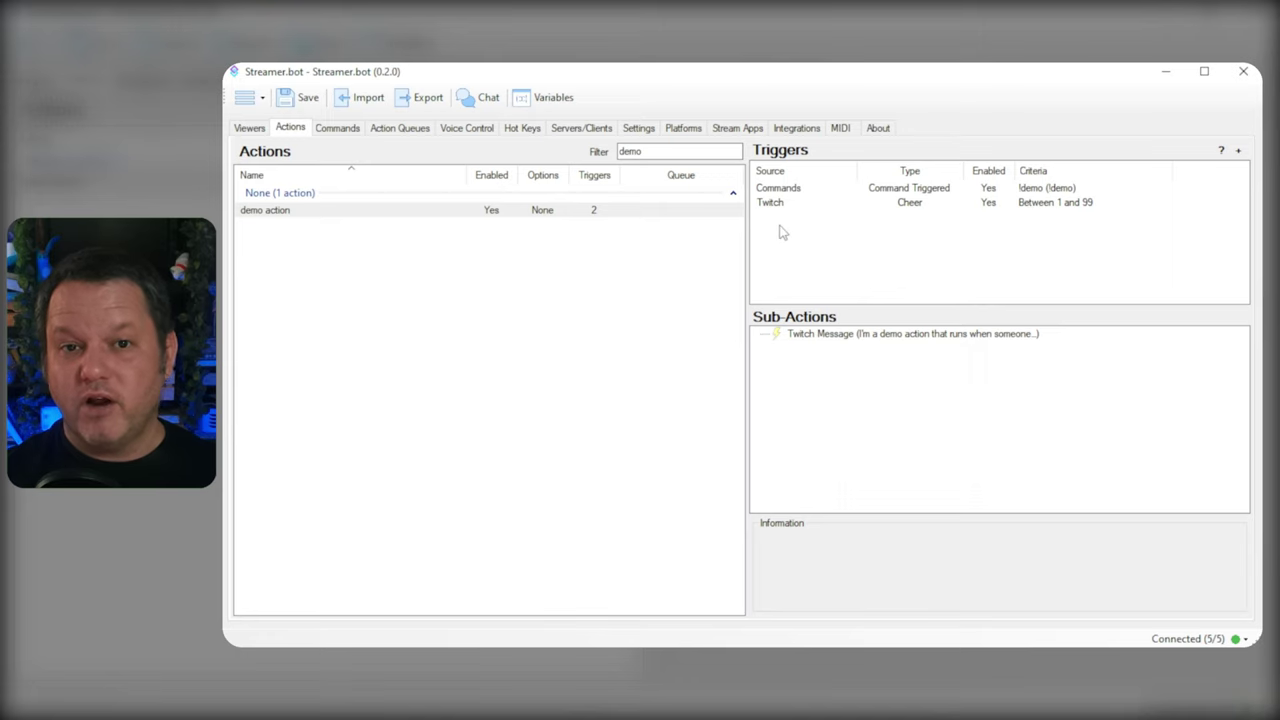
pyautogui.rightClick(763, 215)
pyautogui.moveTo(810, 325)
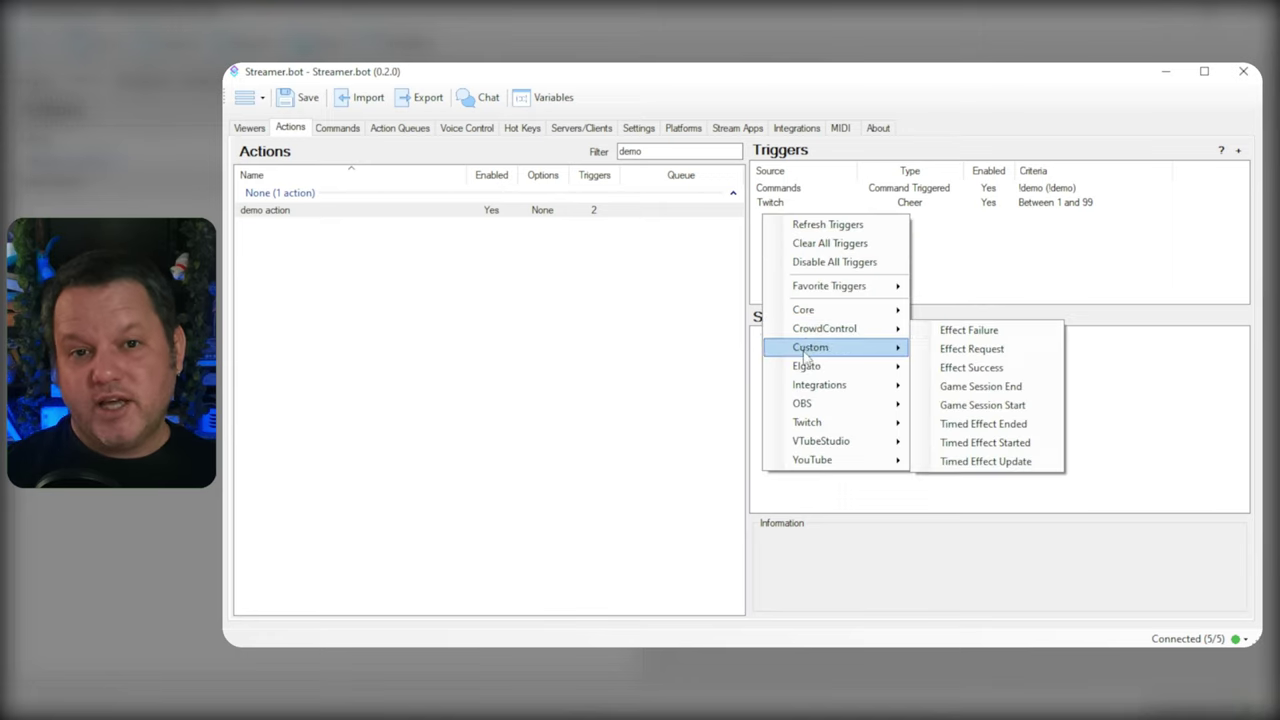
pyautogui.moveTo(840, 425)
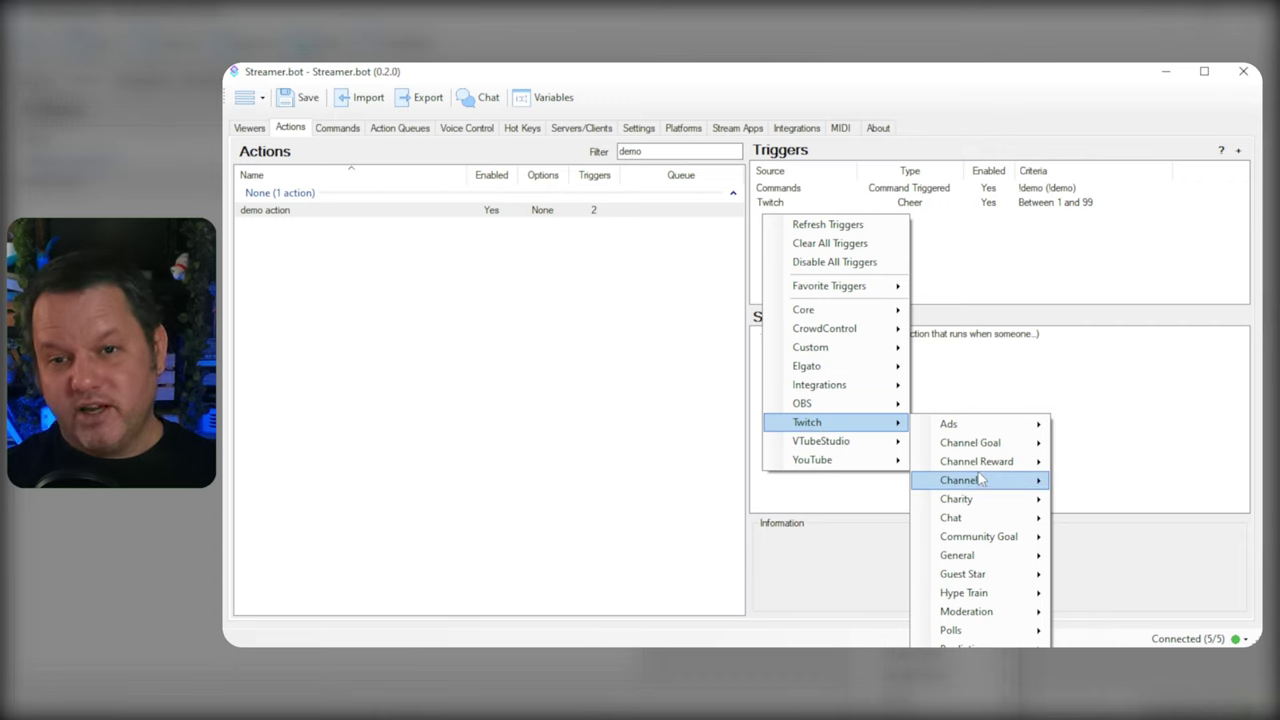
pyautogui.click(1108, 274)
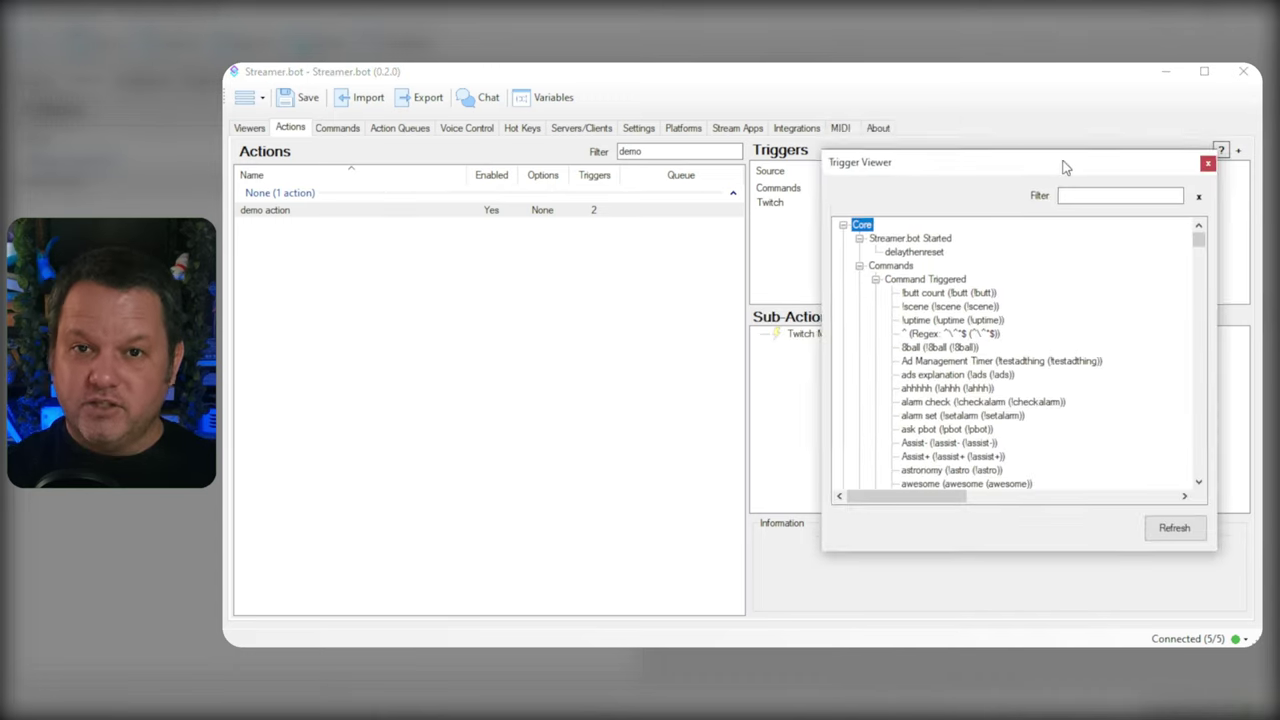
pyautogui.moveTo(1063, 163); pyautogui.dragTo(921, 133)
pyautogui.scroll(-15, 828, 237)
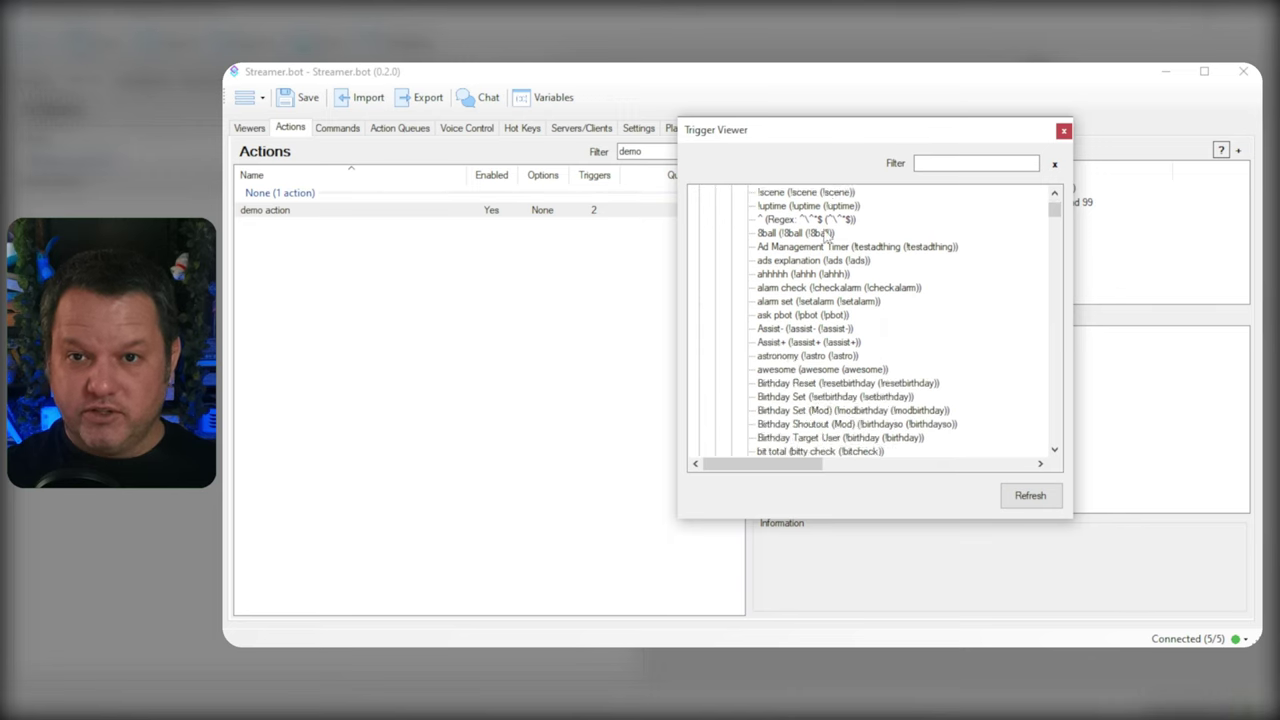
pyautogui.scroll(-20, 845, 260)
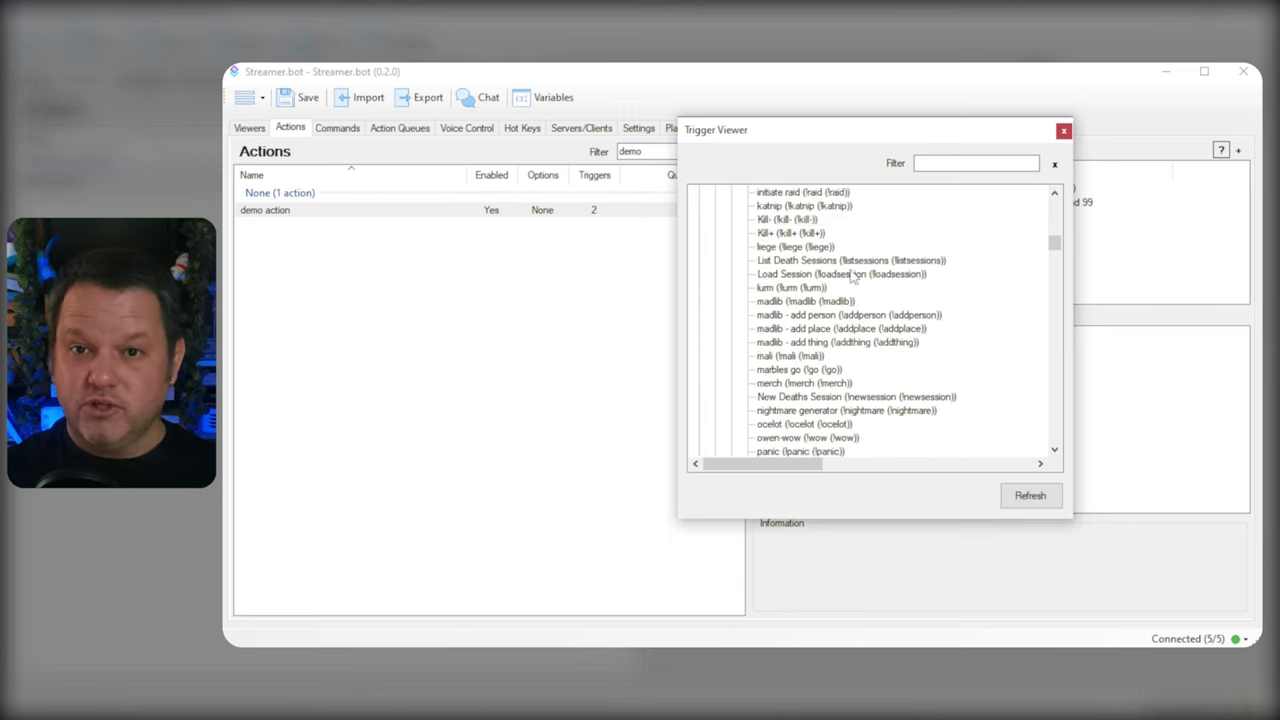
pyautogui.moveTo(1058, 255); pyautogui.dragTo(1058, 287)
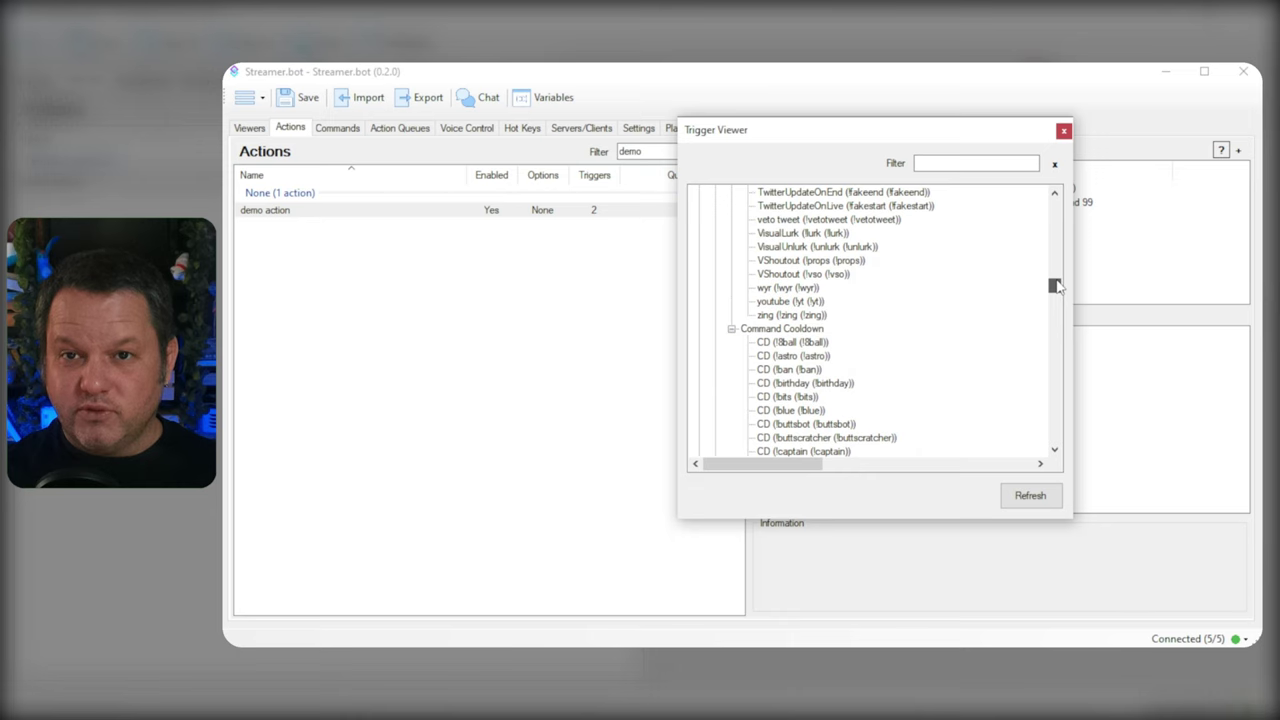
pyautogui.scroll(20, 733, 333)
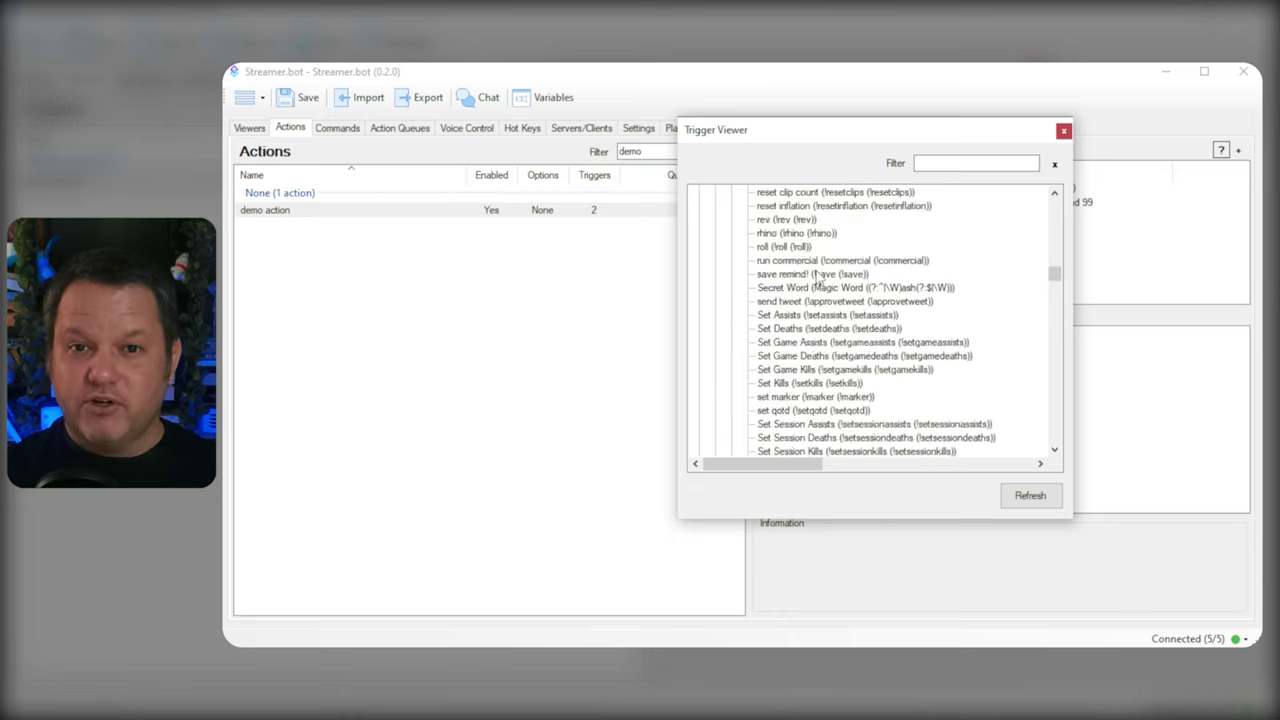
pyautogui.scroll(3, 1060, 215)
pyautogui.click(715, 233)
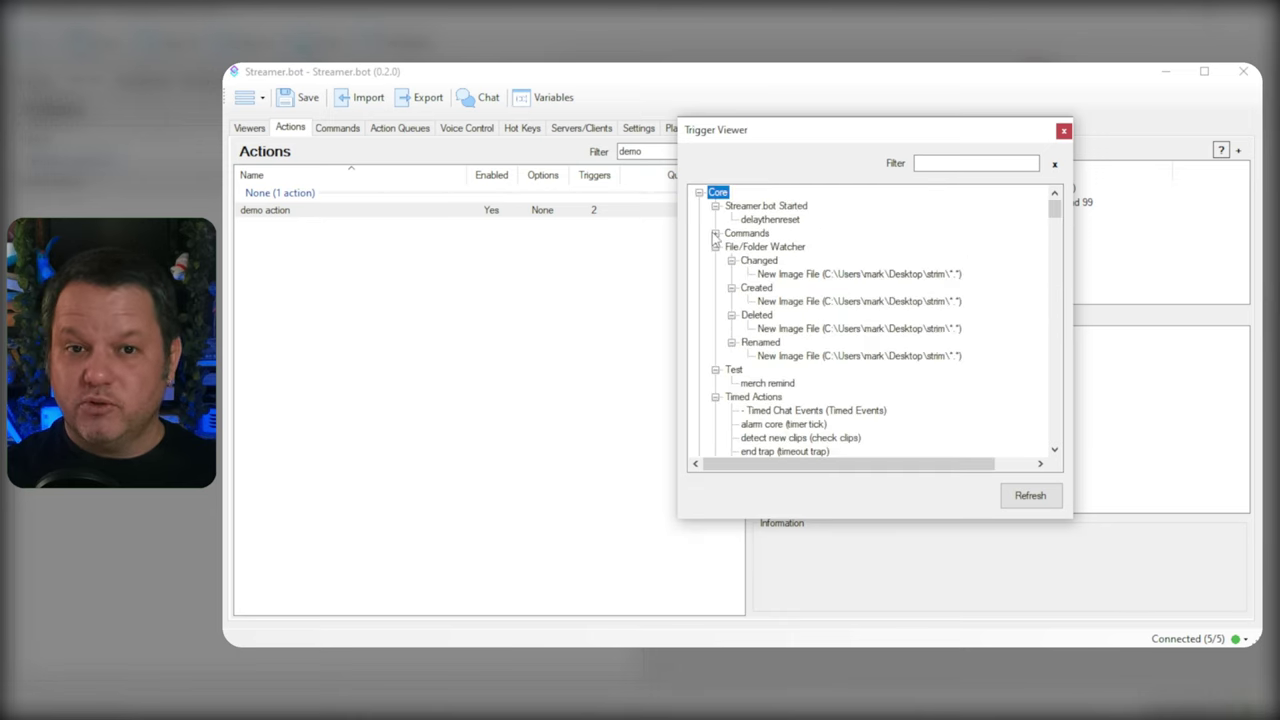
pyautogui.scroll(-5, 713, 373)
pyautogui.scroll(-4, 718, 370)
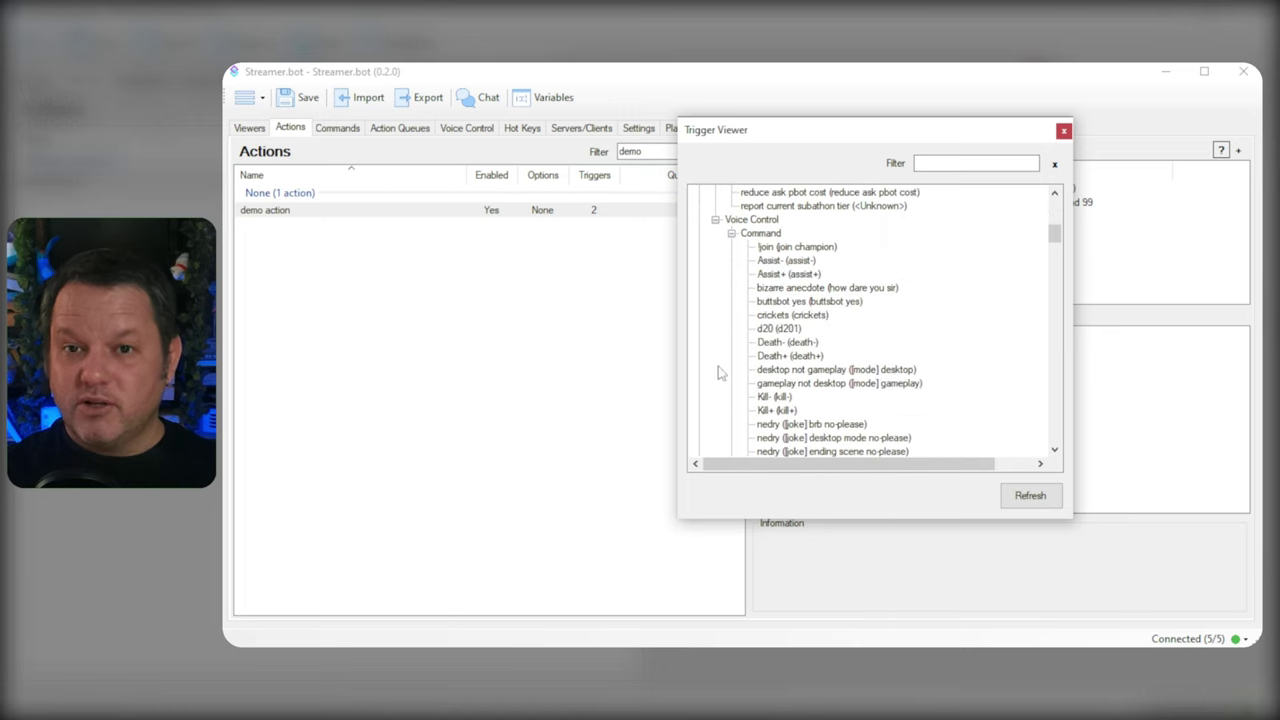
pyautogui.click(1064, 131)
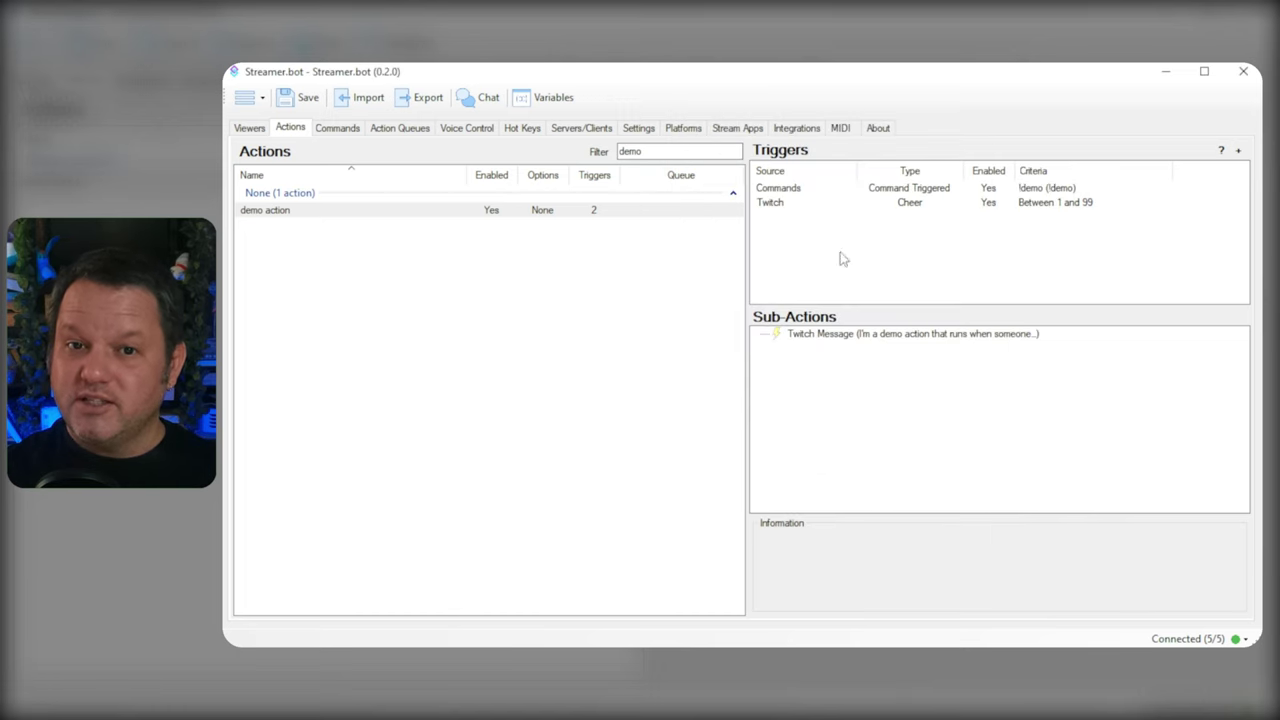
# Test-fire the demo action's Twitch Cheer trigger
pyautogui.rightClick(911, 207)
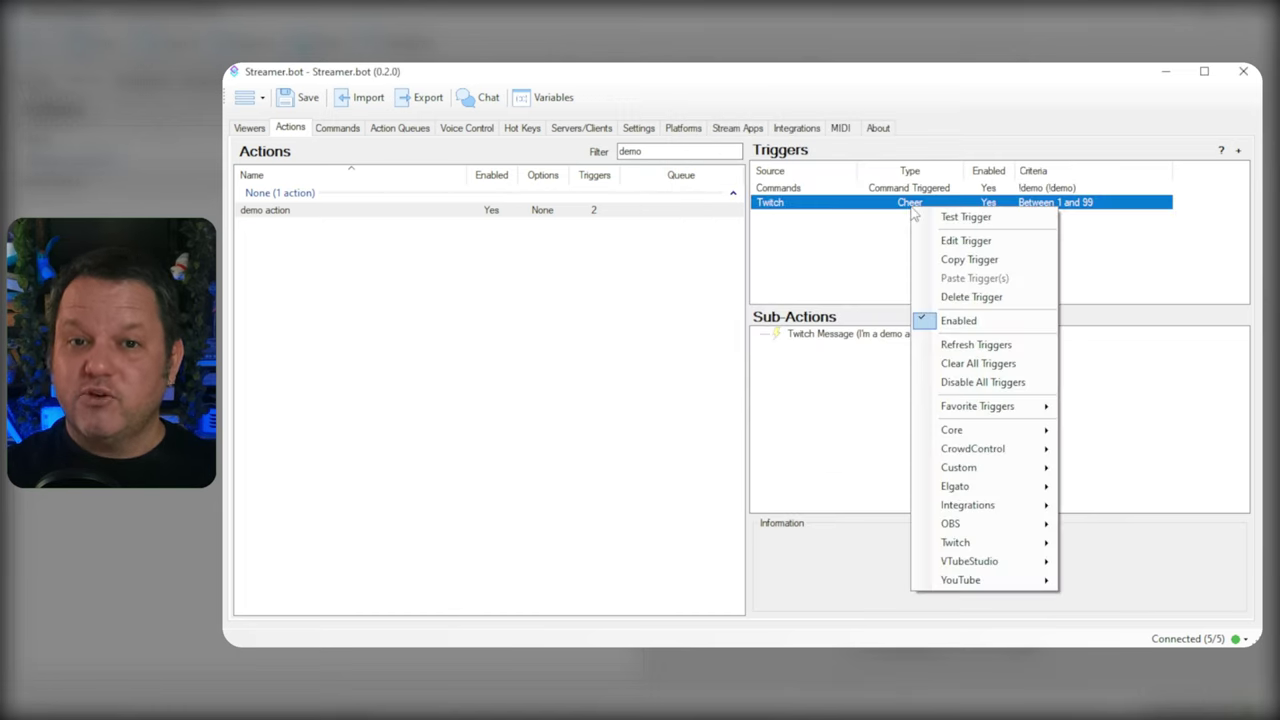
pyautogui.click(945, 218)
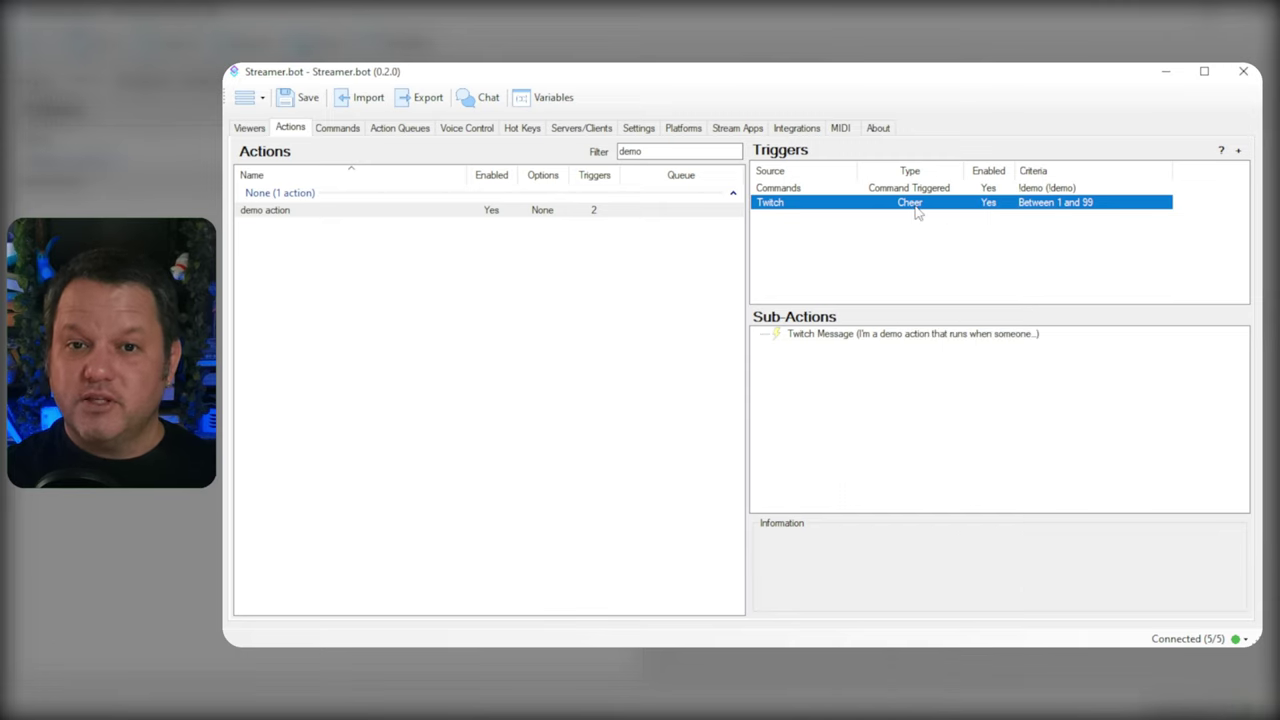
pyautogui.rightClick(916, 208)
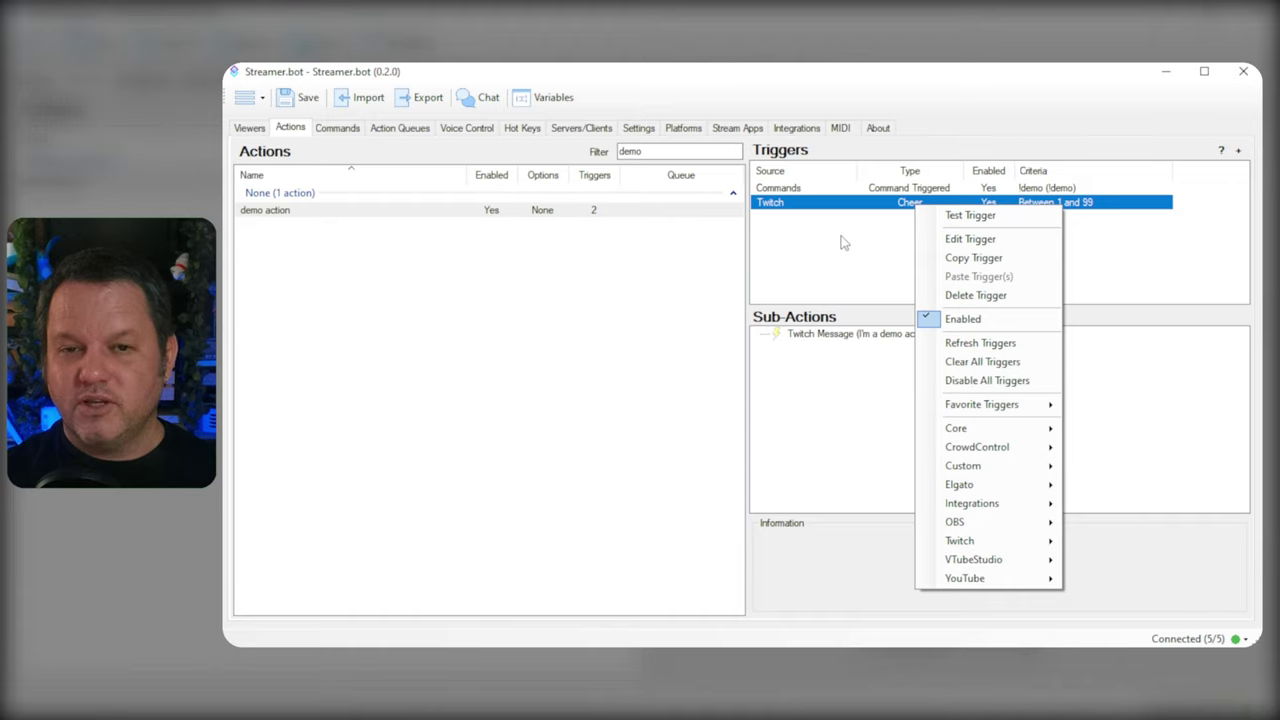
# Add a Core Test trigger and enter the test variable name userName
pyautogui.rightClick(843, 240)
pyautogui.rightClick(770, 224)
pyautogui.moveTo(830, 318)
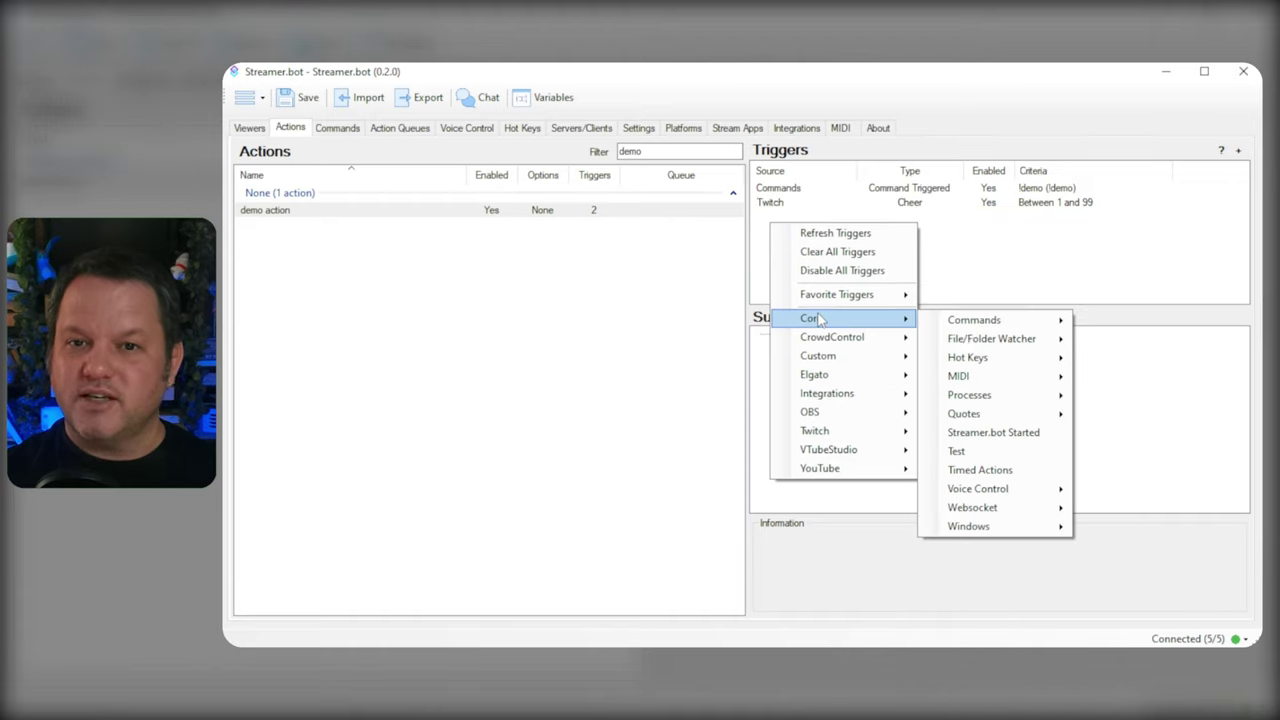
pyautogui.click(995, 451)
pyautogui.click(632, 320)
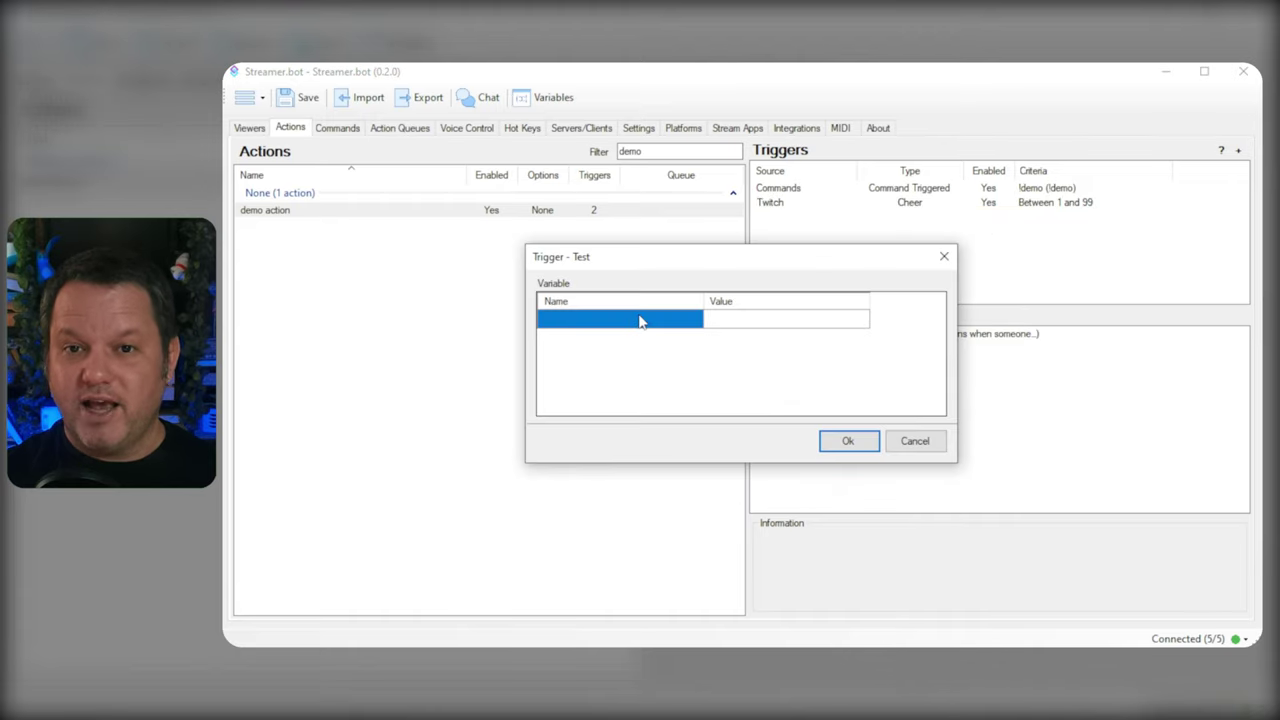
pyautogui.write('userName')
pyautogui.press('Tab')
pyautogui.write('bo')
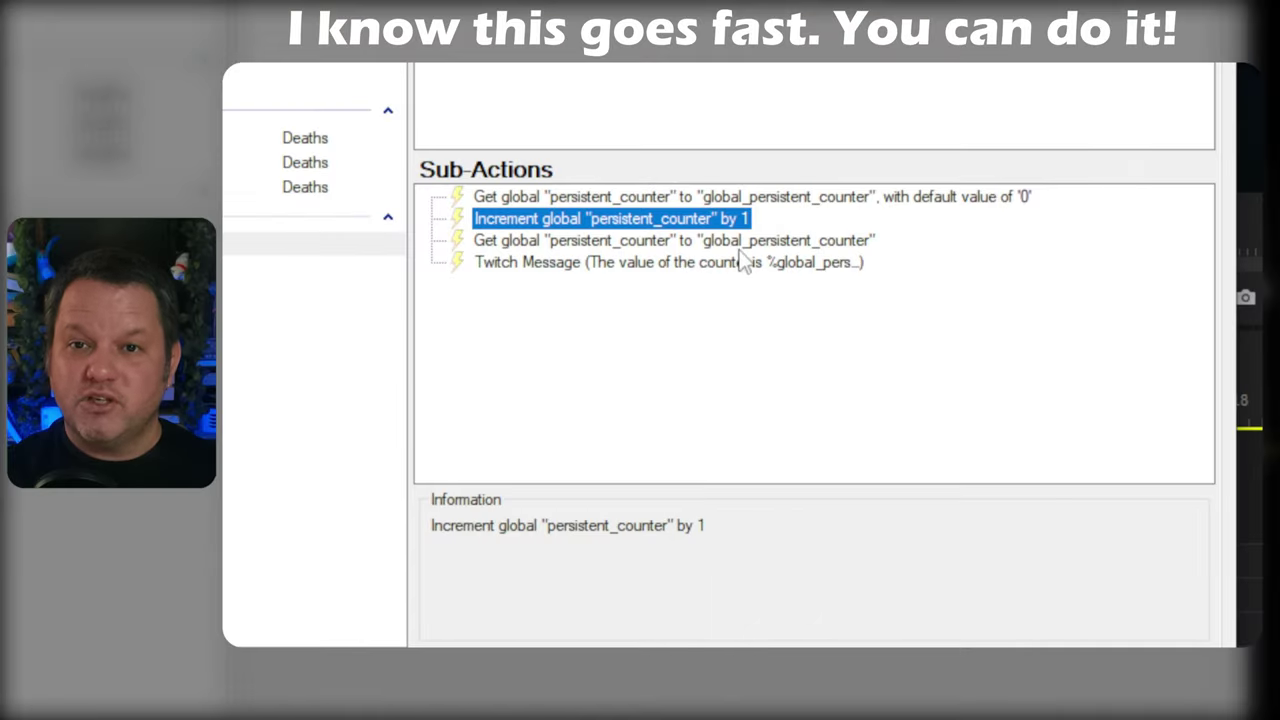
# Inspect the Get global sub-action and the Twitch Message's %global_persistent_counter% placeholder unchanged
pyautogui.click(740, 247)
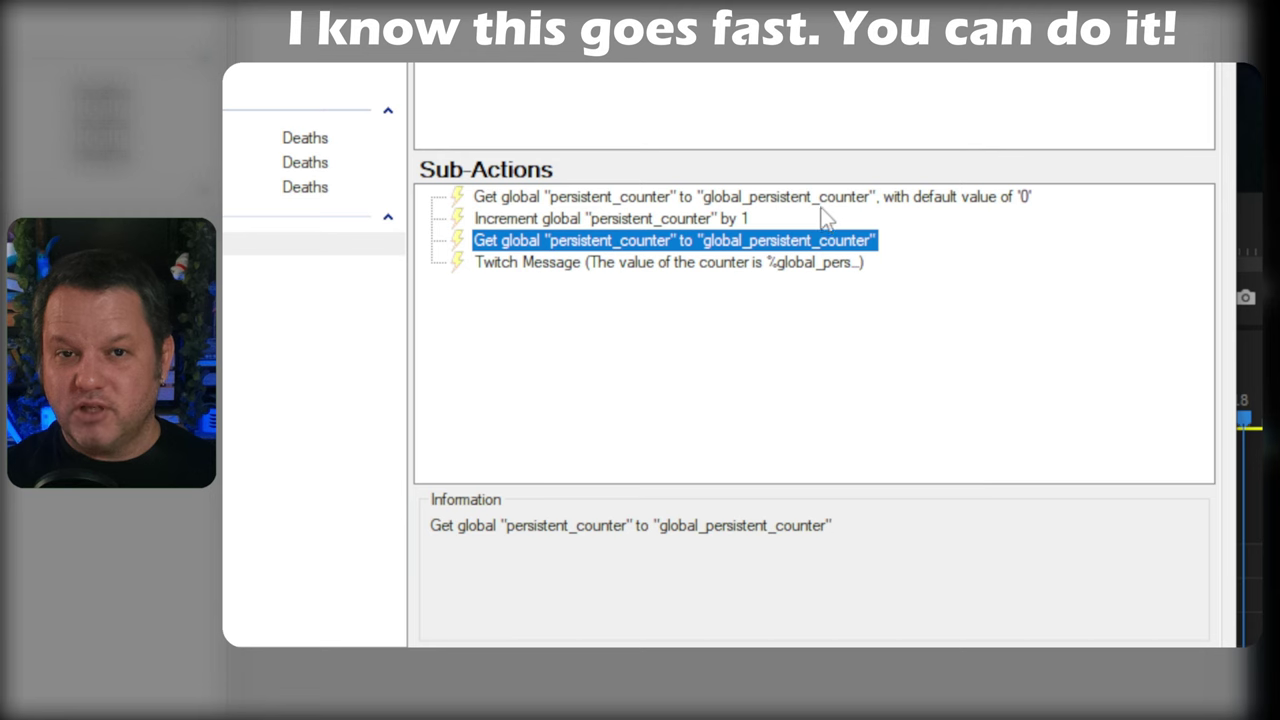
pyautogui.doubleClick(742, 197)
pyautogui.moveTo(525, 212); pyautogui.dragTo(343, 215)
pyautogui.click(551, 418)
pyautogui.doubleClick(828, 263)
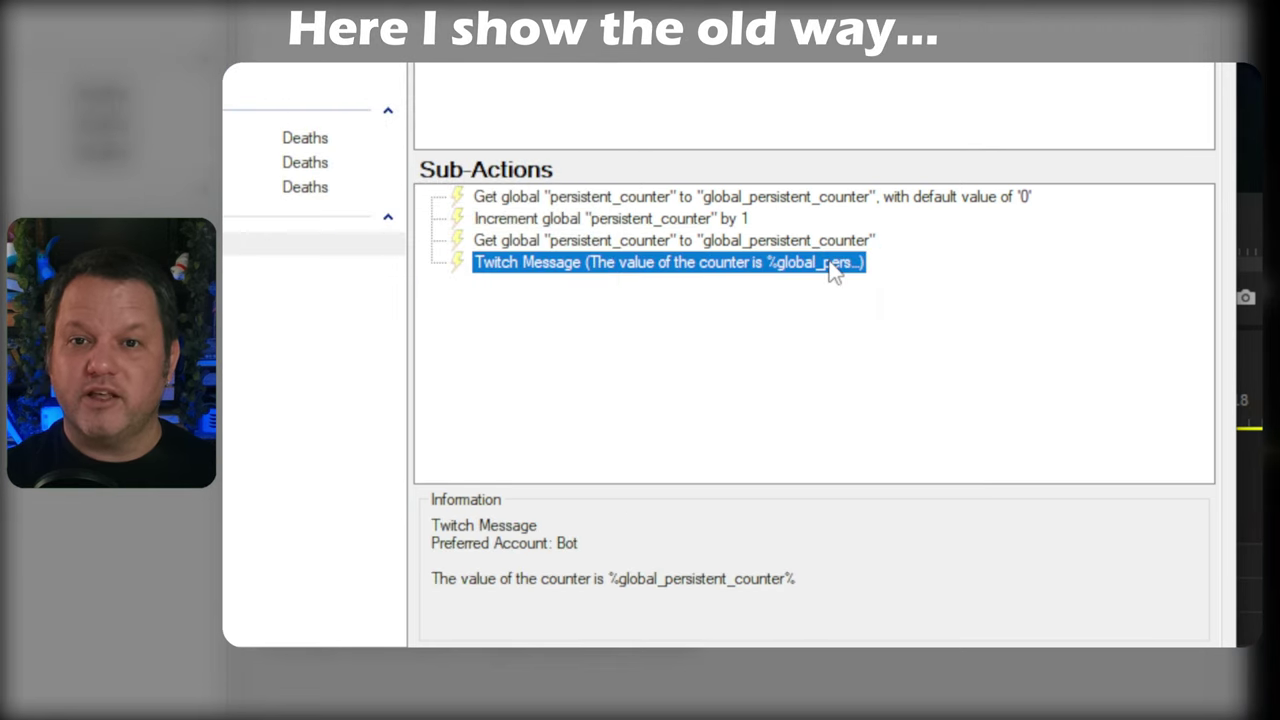
pyautogui.moveTo(436, 181); pyautogui.dragTo(247, 181)
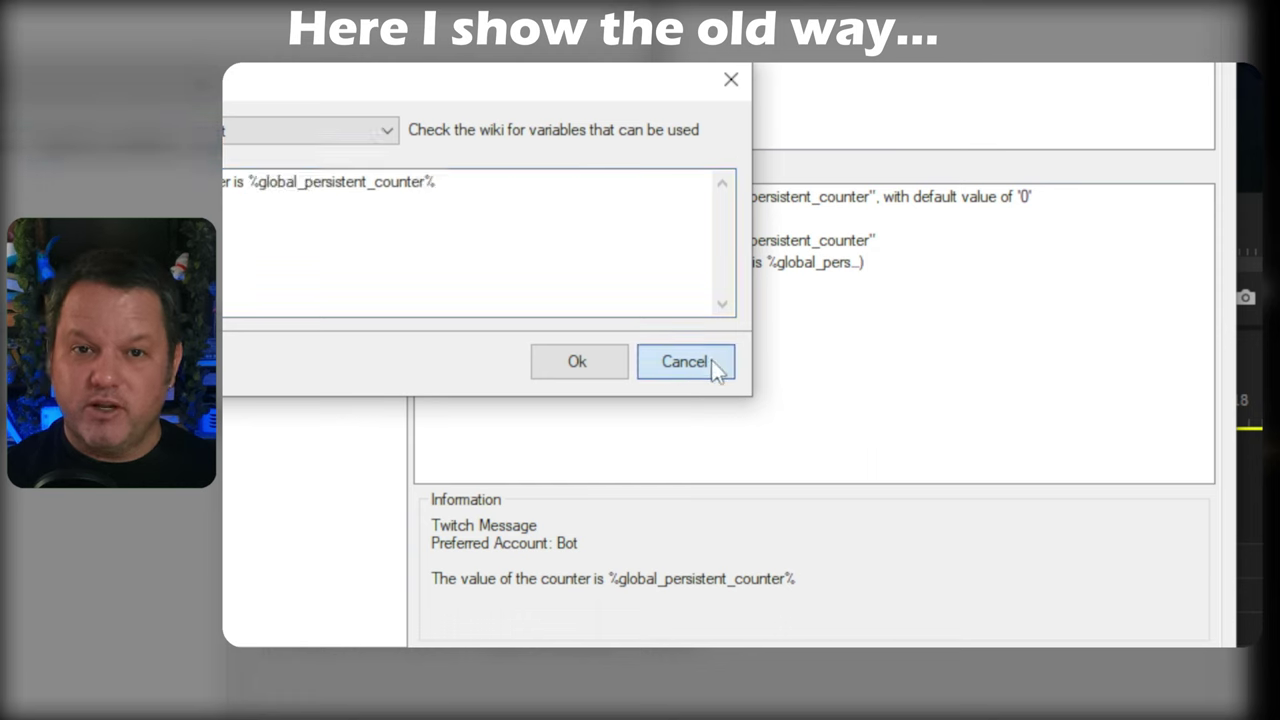
pyautogui.click(711, 361)
# Delete both Get Global Variable sub-actions from the counter action
pyautogui.click(757, 197)
pyautogui.press('Delete')
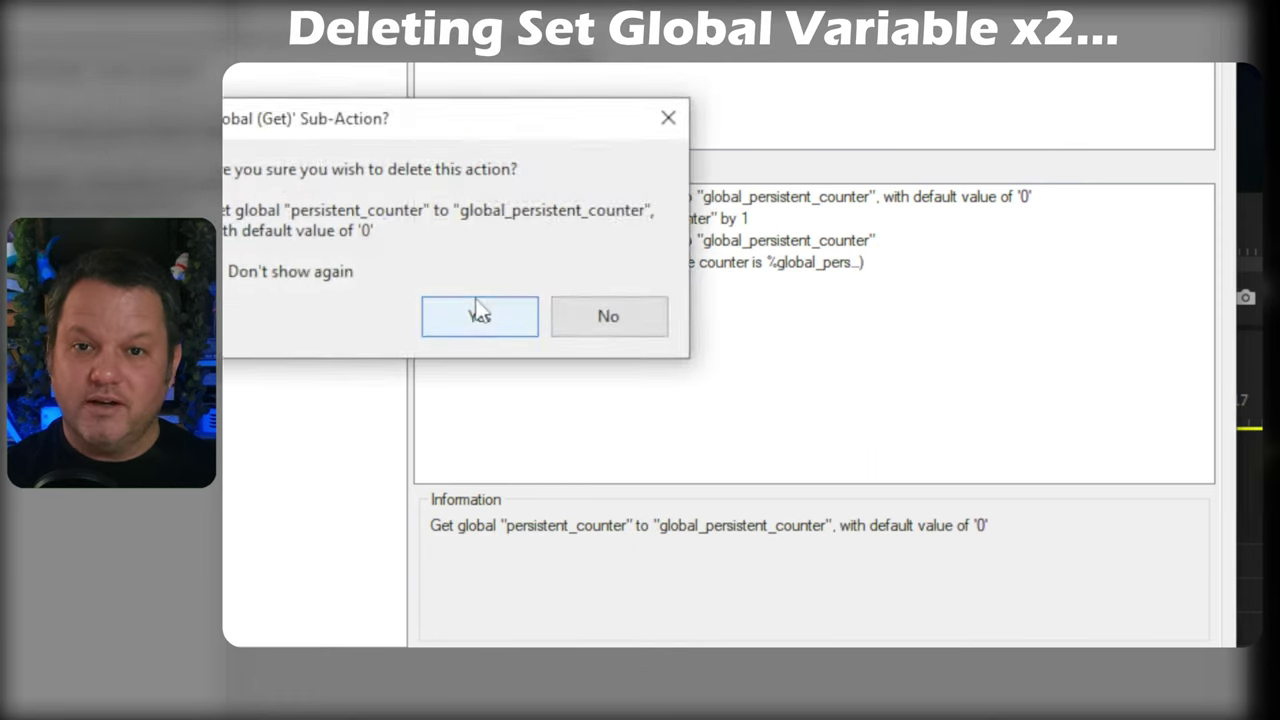
pyautogui.click(474, 308)
pyautogui.press('Down')
pyautogui.press('Delete')
pyautogui.click(446, 303)
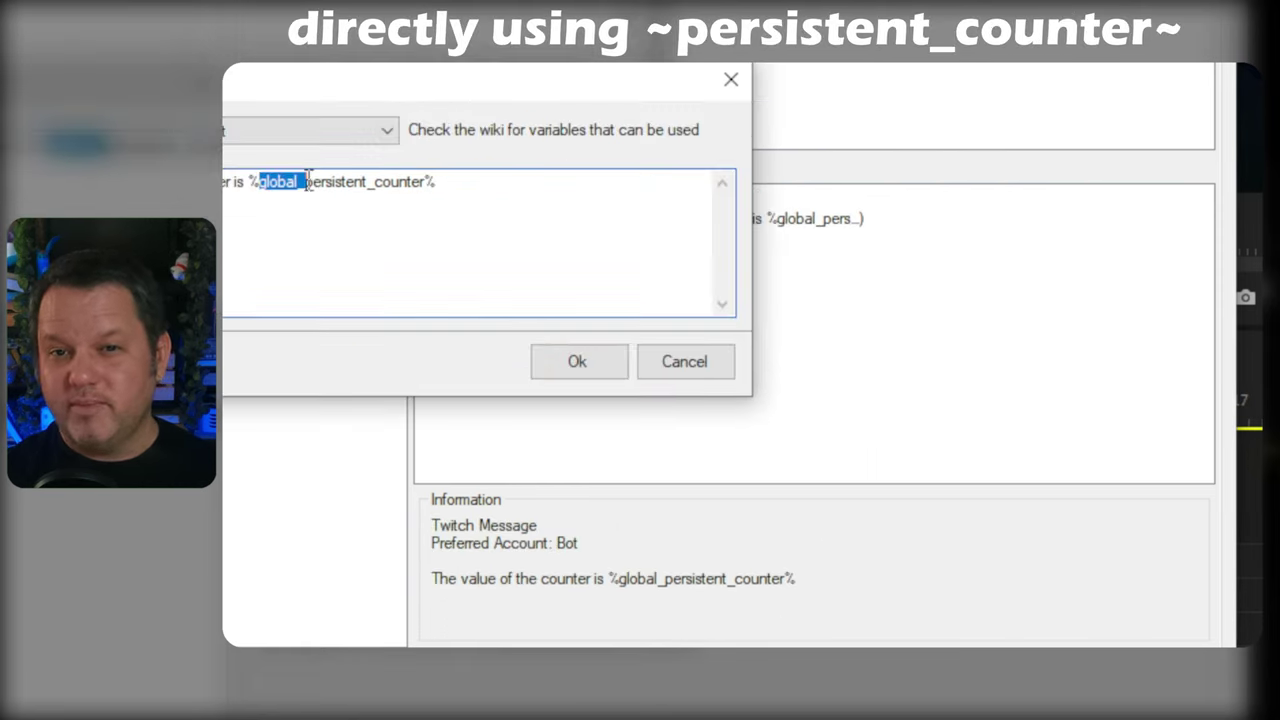
# Rewrite the message placeholder %global_persistent_counter% as ~persistent_counter~
pyautogui.press('BackSpace')
pyautogui.press('BackSpace')
pyautogui.write('~')
pyautogui.press('End')
pyautogui.press('BackSpace')
# Save the ~persistent_counter~ message, send !counter in chat, then open Global Variables
pyautogui.write('~')
pyautogui.click(577, 361)
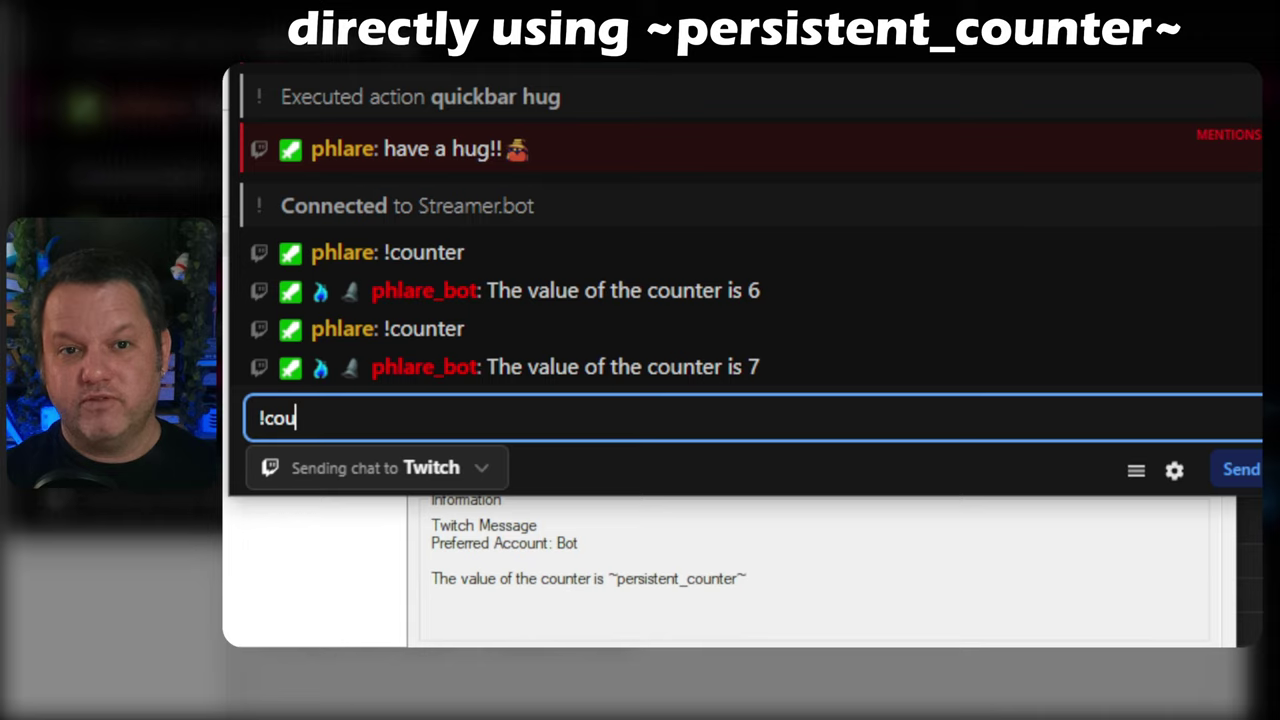
pyautogui.press('Return')
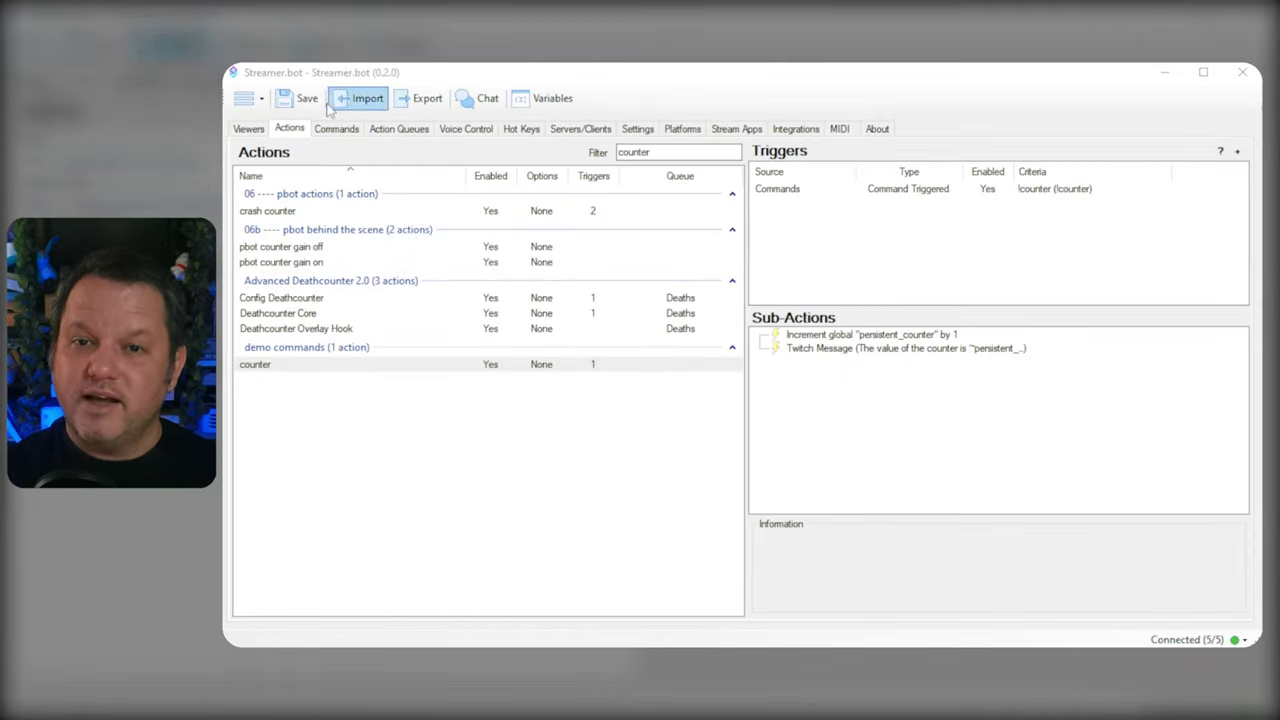
pyautogui.click(548, 106)
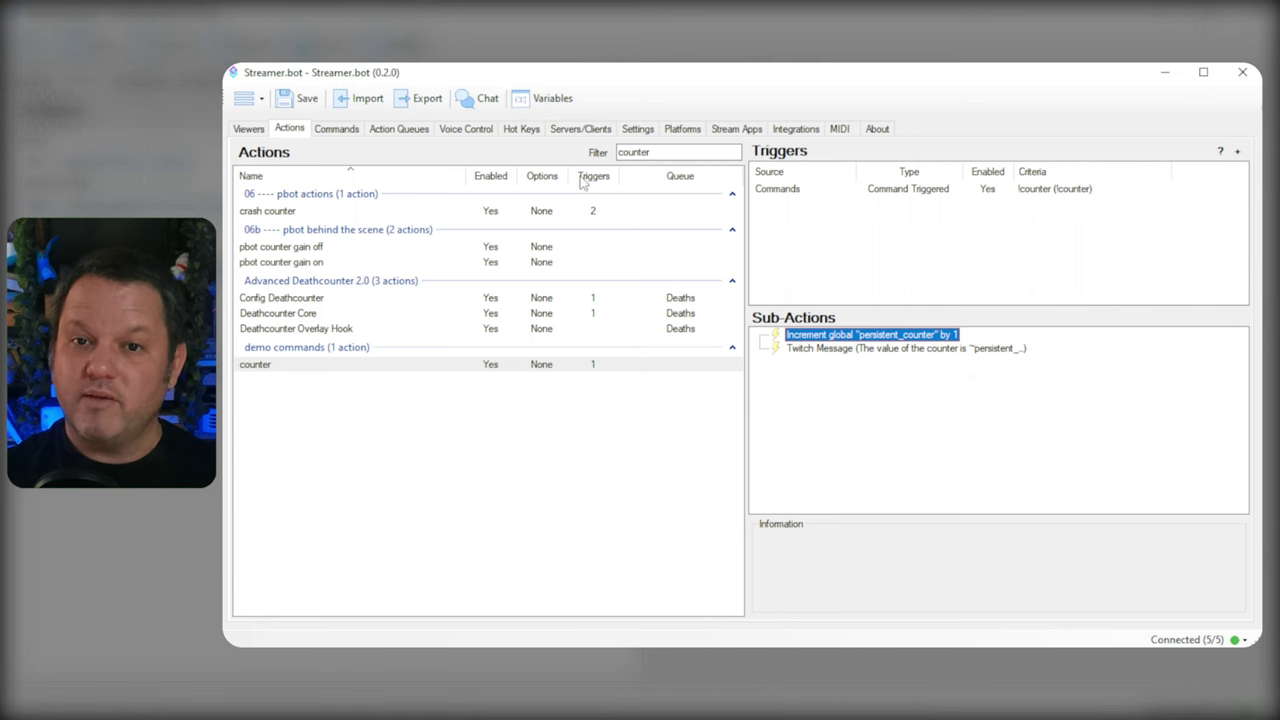
pyautogui.click(541, 101)
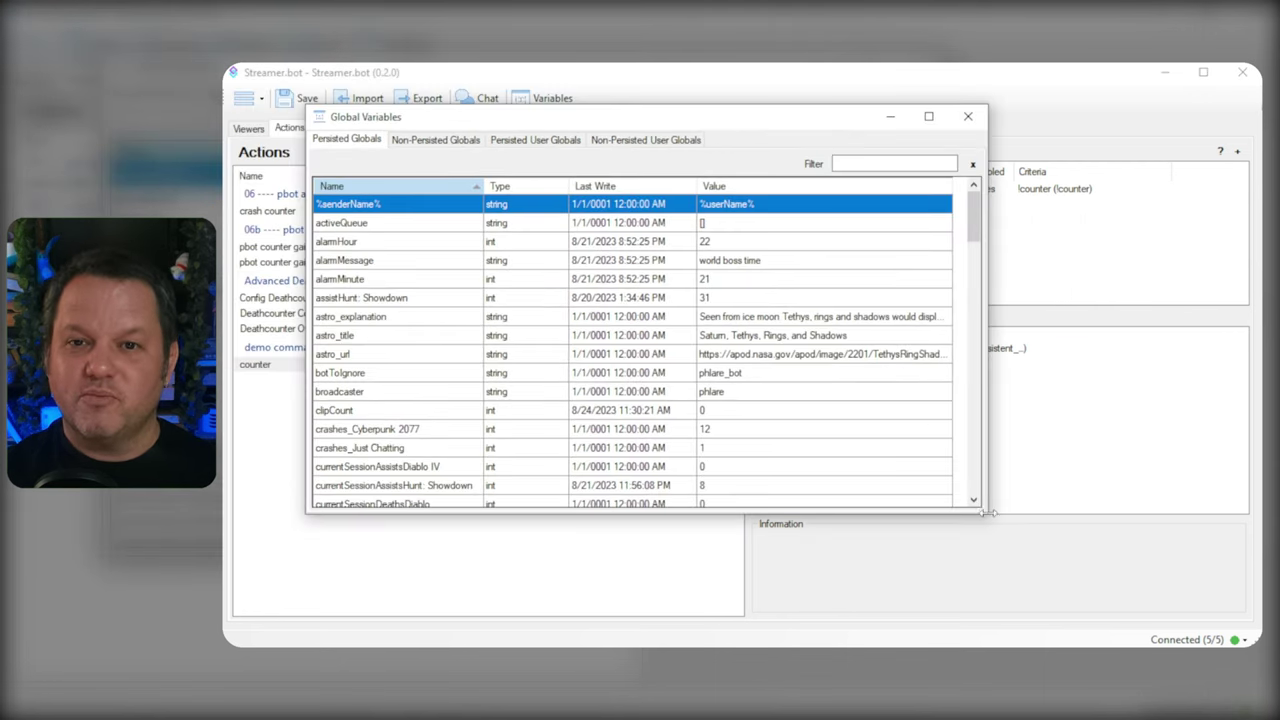
# Enlarge Global Variables, browse its tabs, and view astro_url and crashes_Just Chatting unchanged
pyautogui.moveTo(985, 518); pyautogui.dragTo(1031, 593)
pyautogui.click(440, 140)
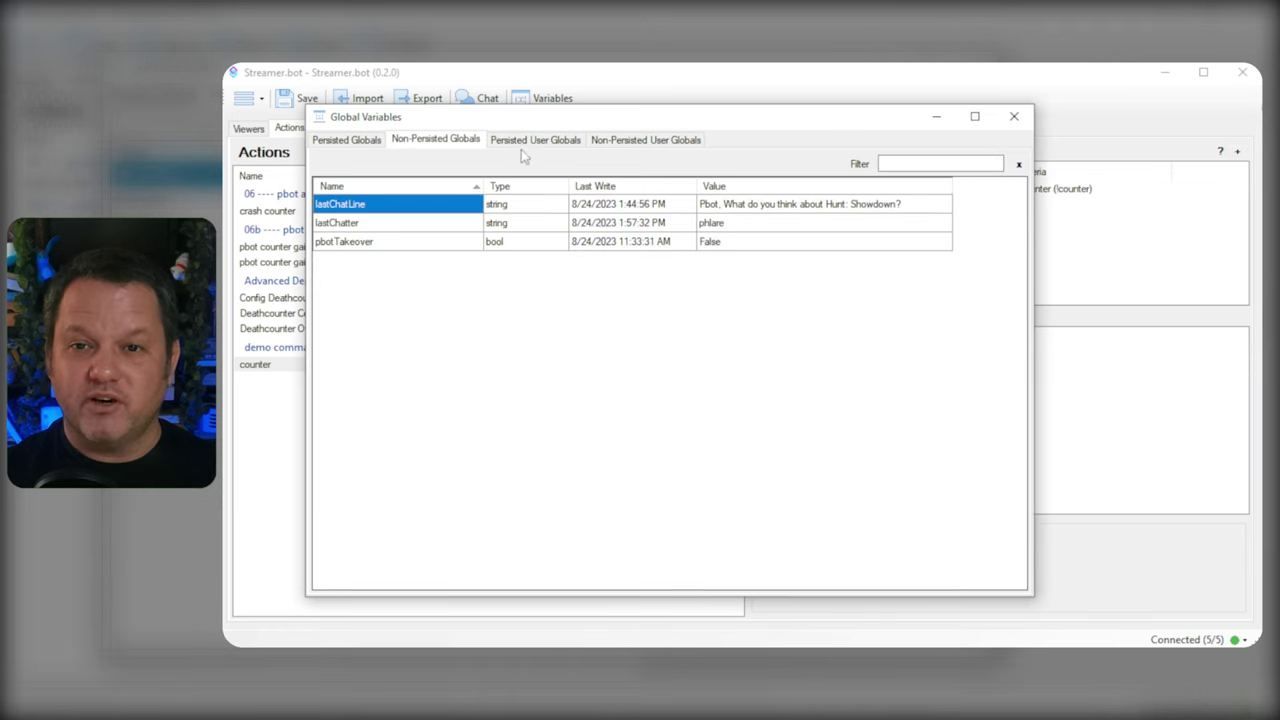
pyautogui.click(530, 144)
pyautogui.click(373, 140)
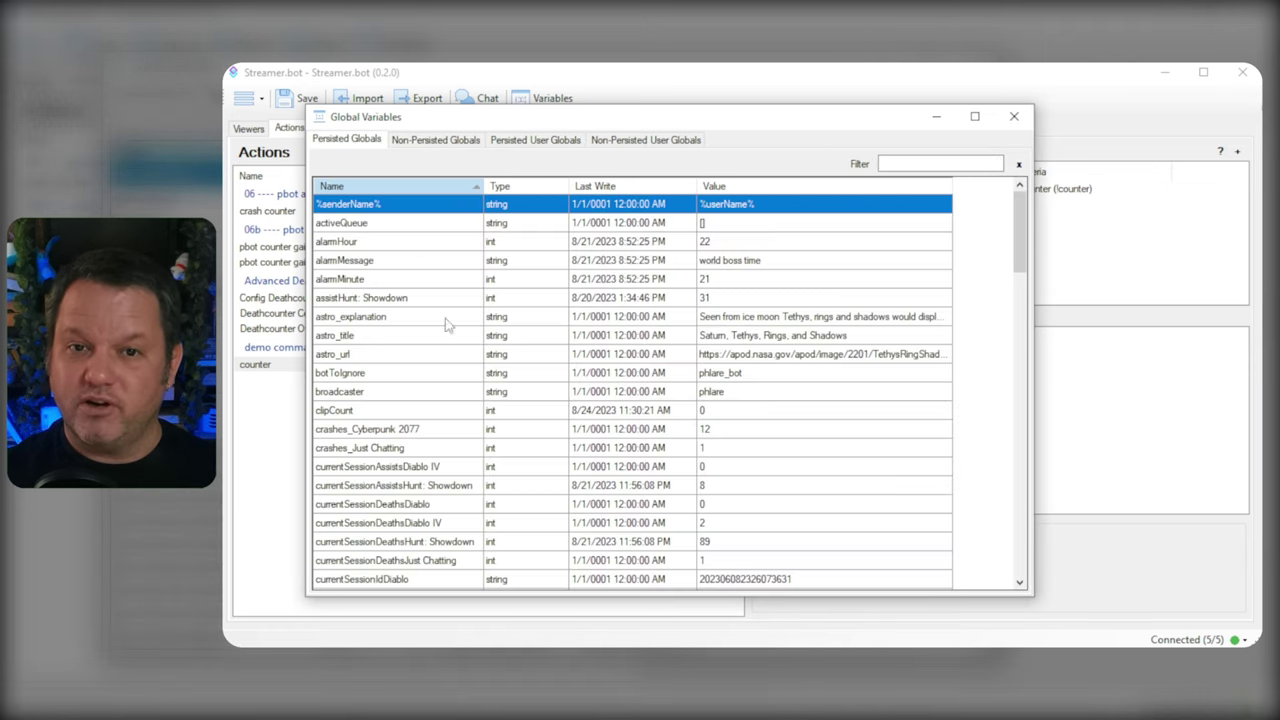
pyautogui.doubleClick(437, 354)
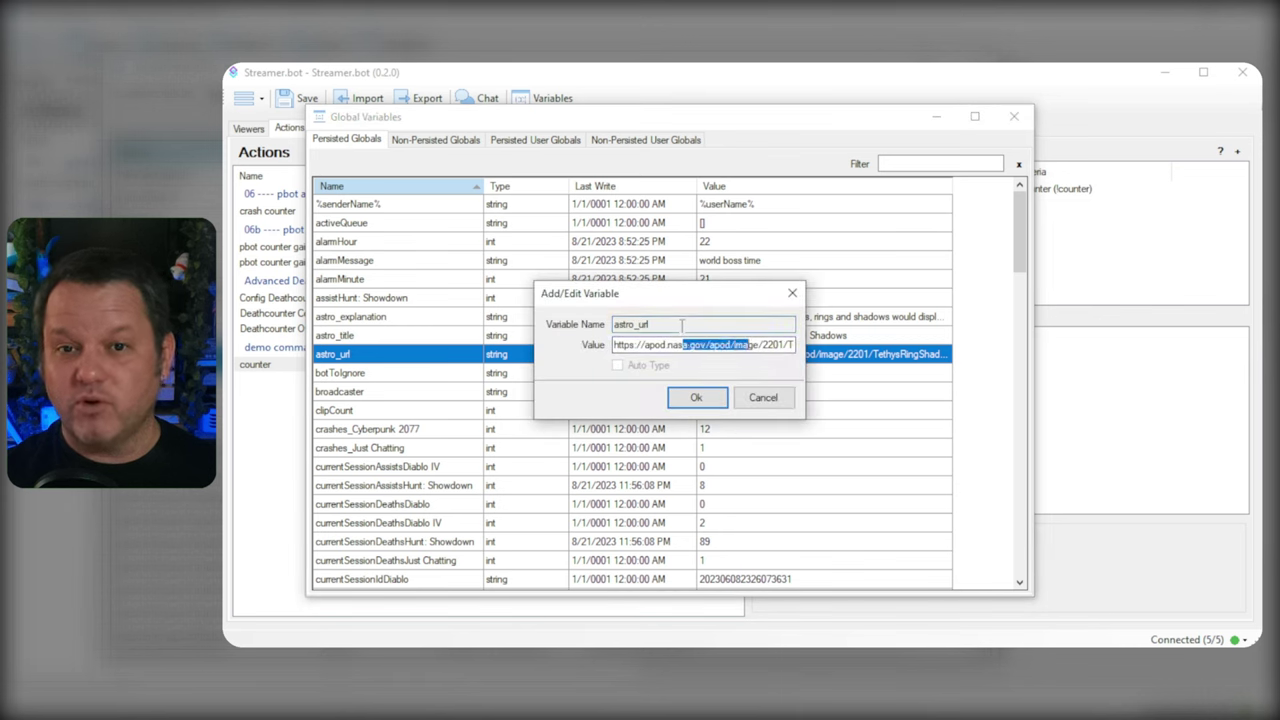
pyautogui.click(752, 397)
pyautogui.doubleClick(439, 447)
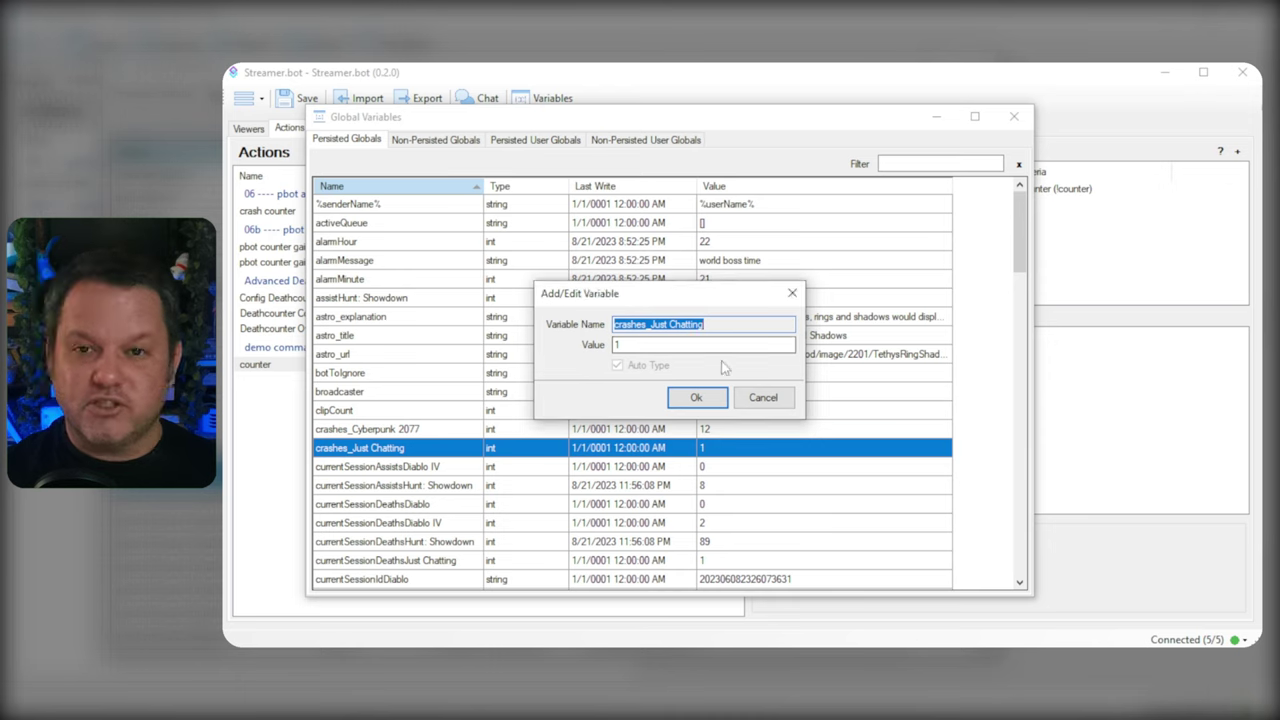
pyautogui.click(760, 397)
# Show one viewer's stored variables in Persisted User Globals
pyautogui.click(549, 140)
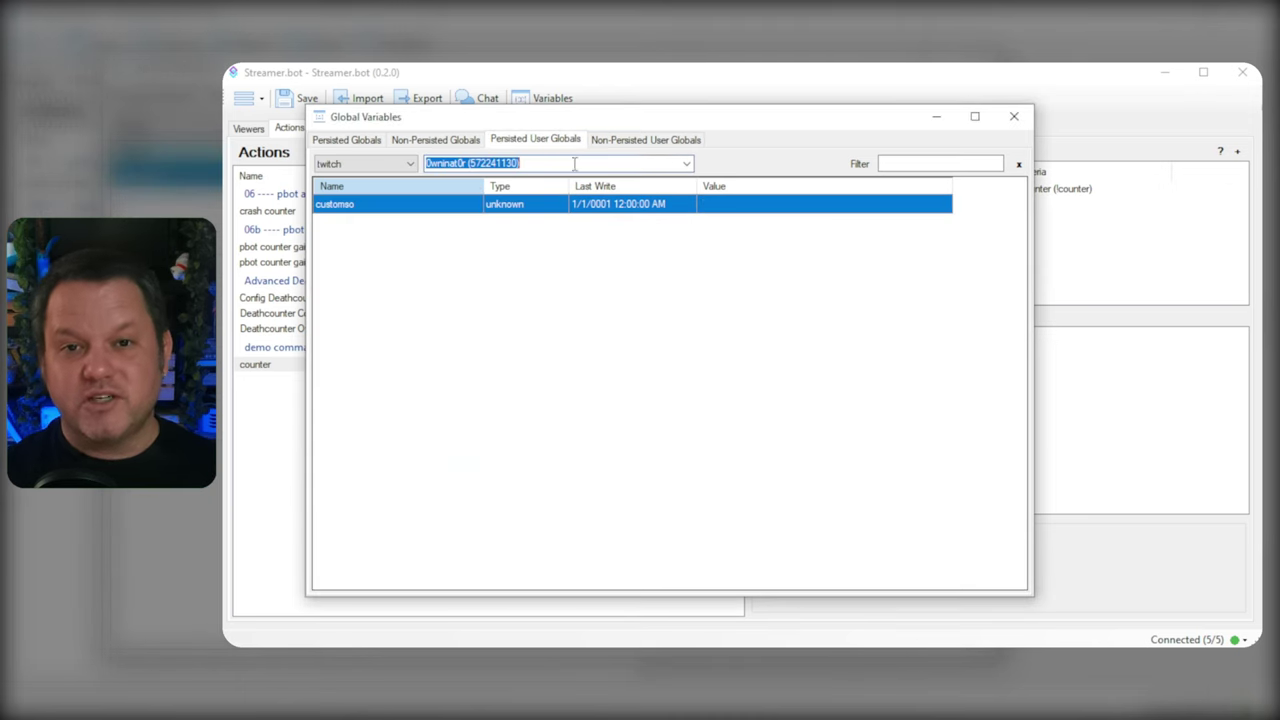
pyautogui.click(687, 165)
pyautogui.click(556, 344)
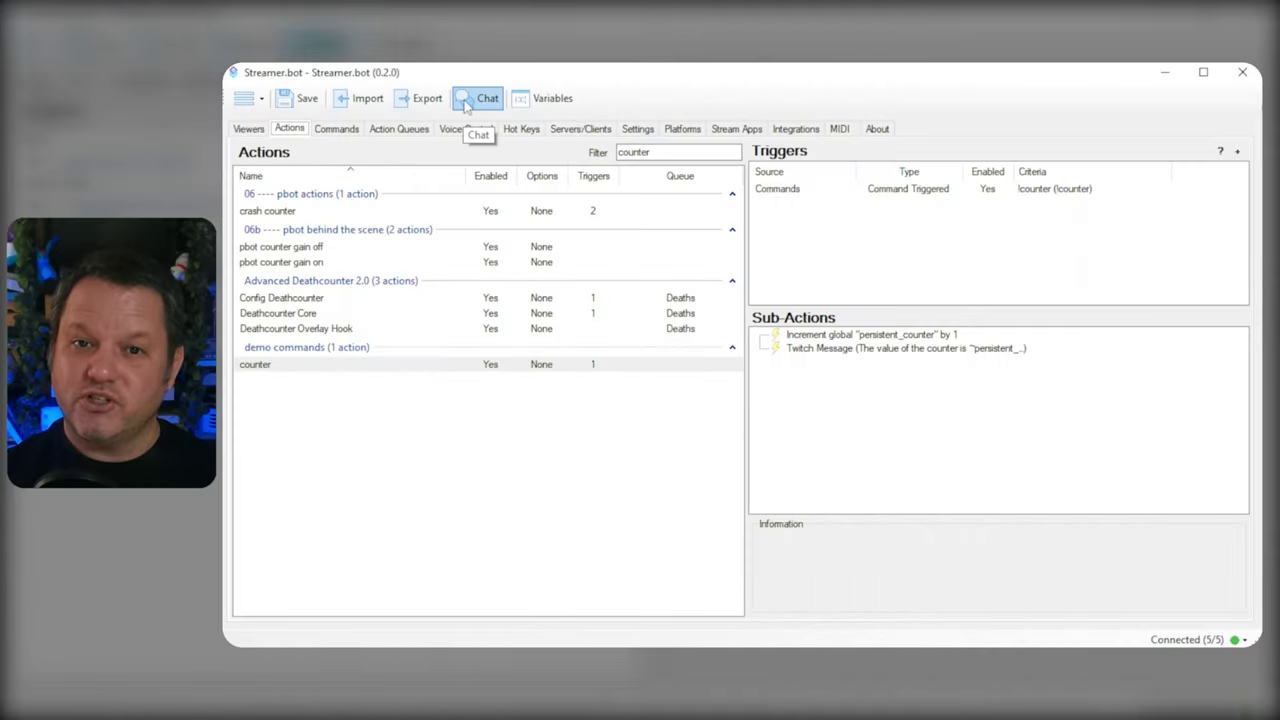
# Open the Chat window and set sending to Twitch after trying Twitch & YouTube
pyautogui.click(478, 99)
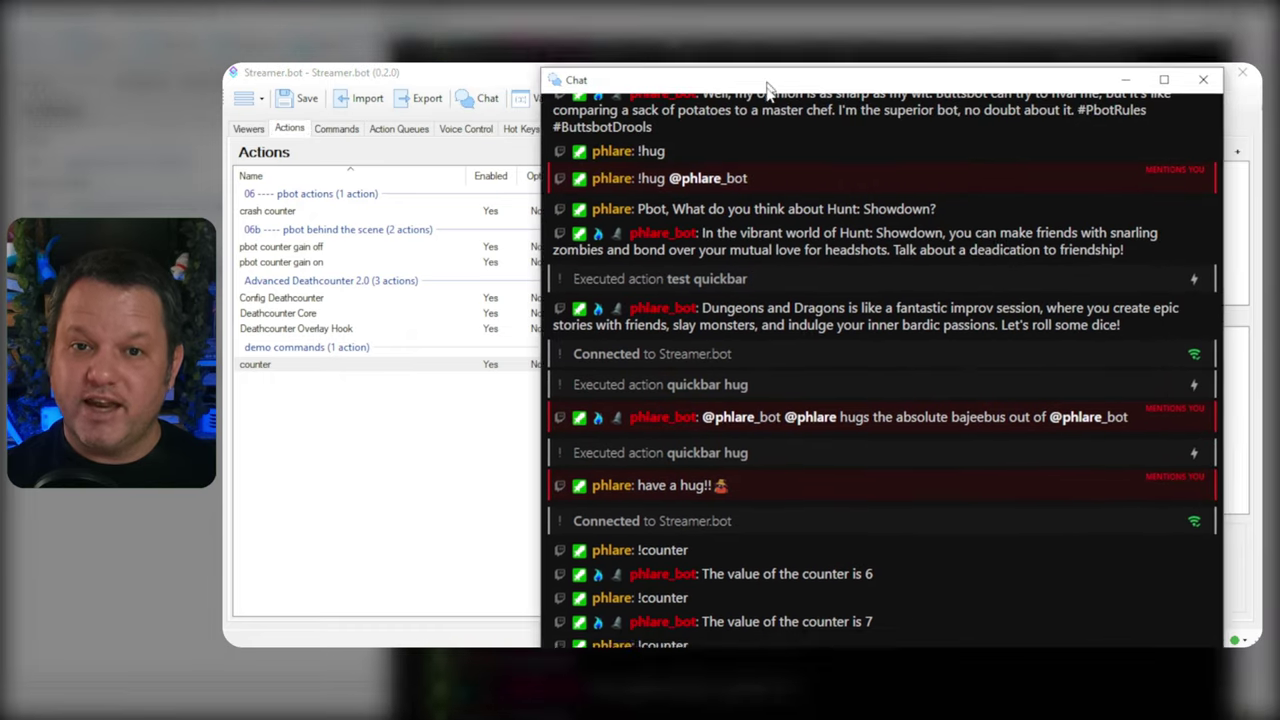
pyautogui.moveTo(766, 91); pyautogui.dragTo(689, 89)
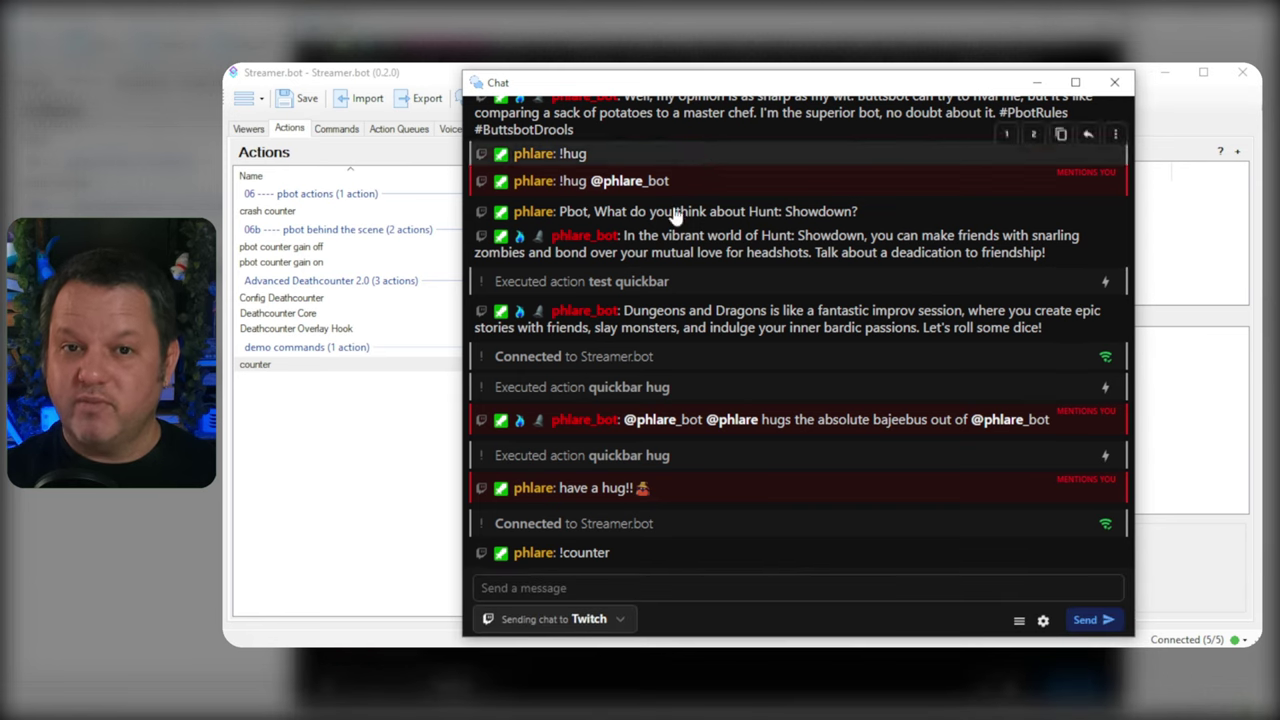
pyautogui.click(621, 620)
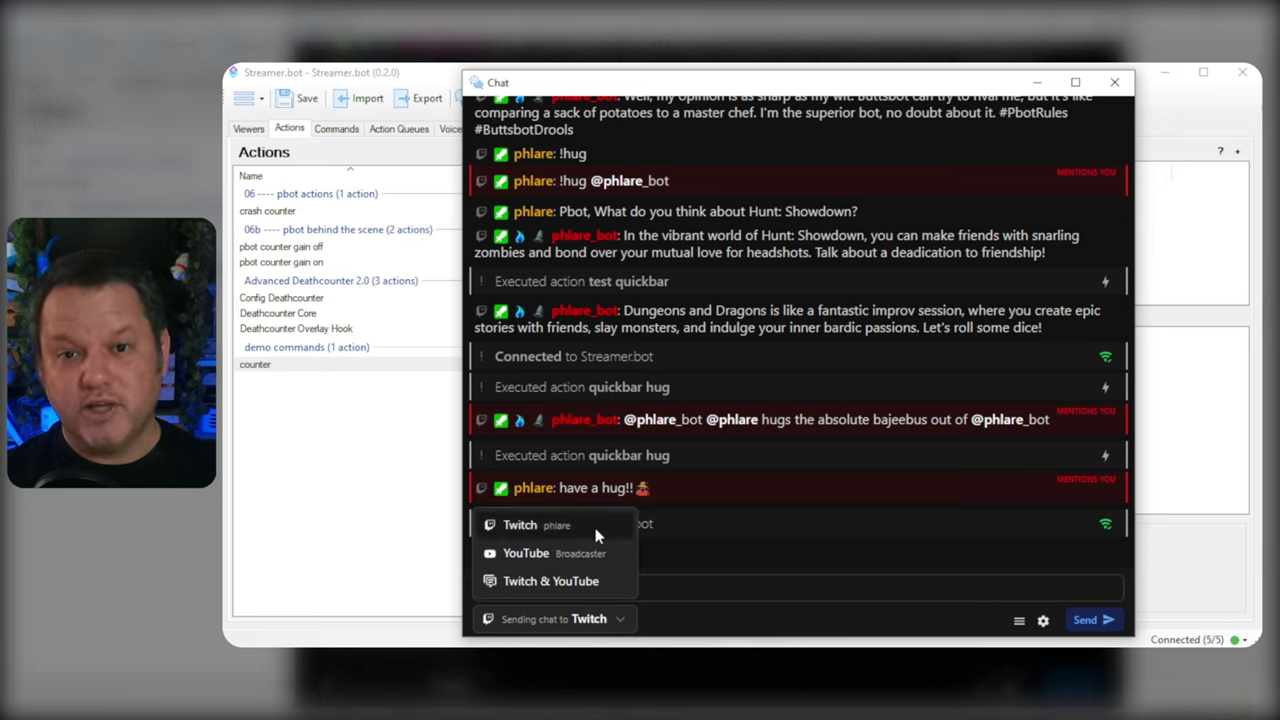
pyautogui.click(593, 585)
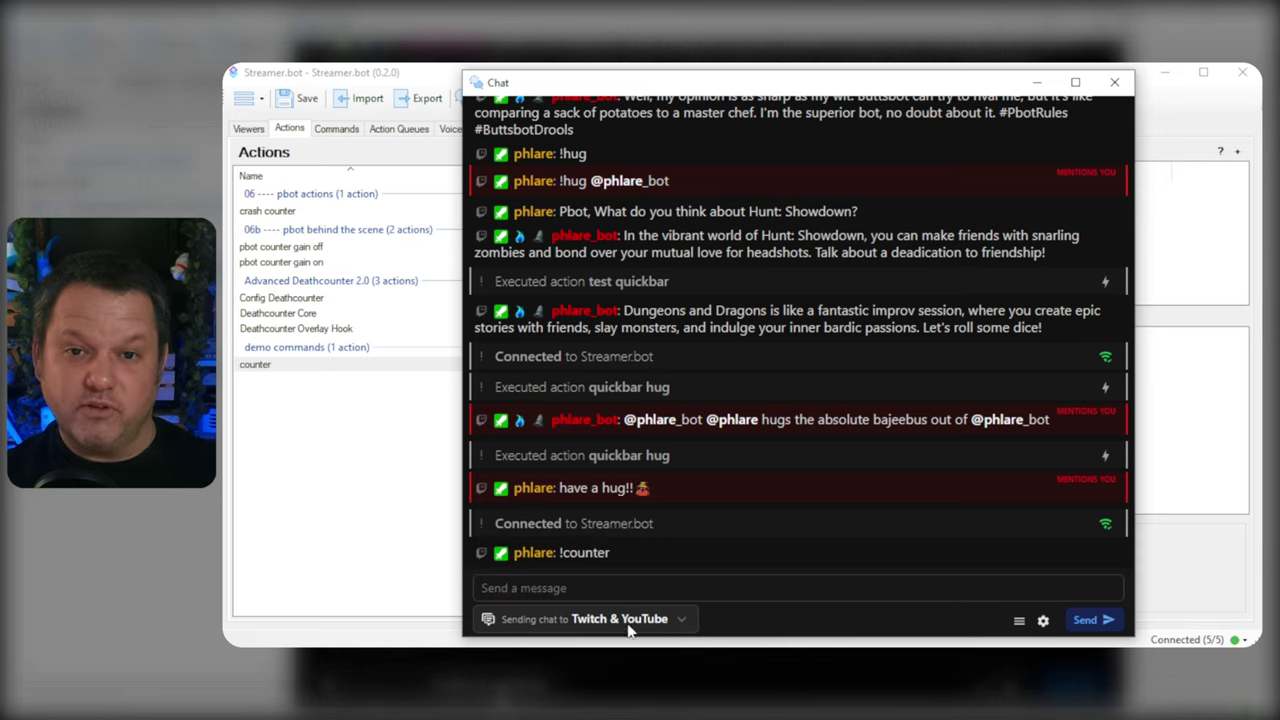
pyautogui.click(664, 620)
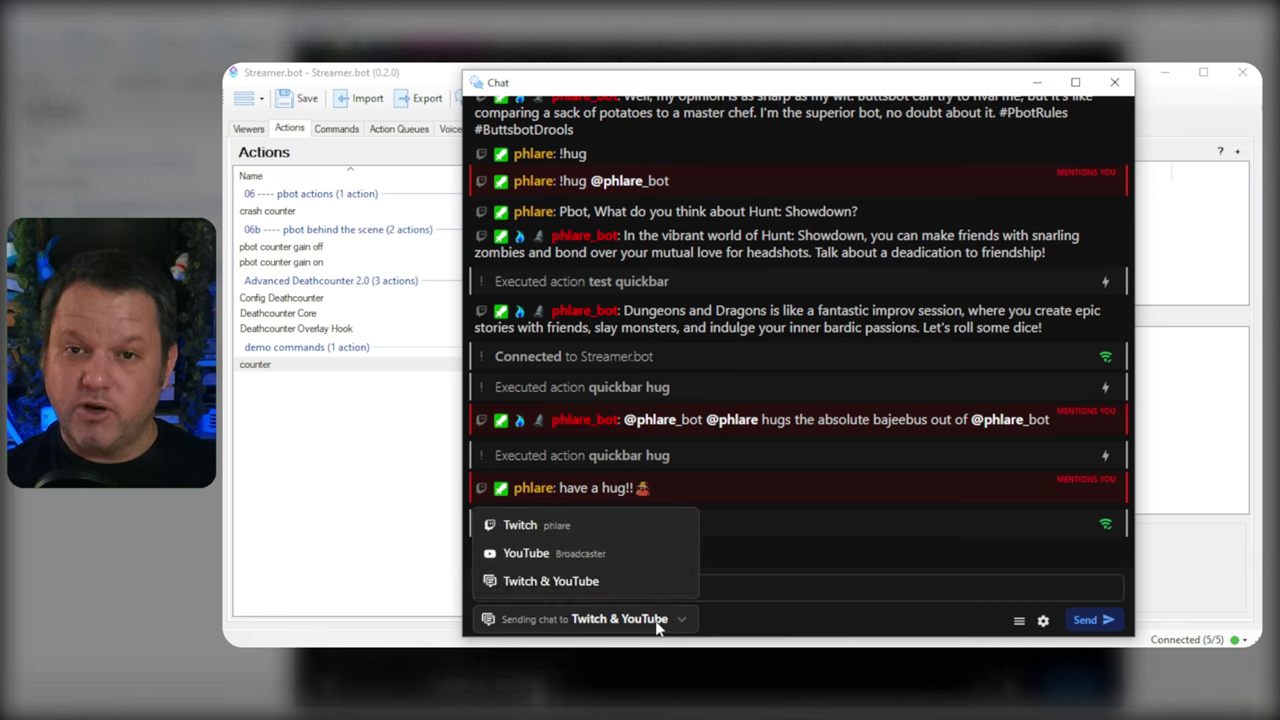
pyautogui.click(615, 531)
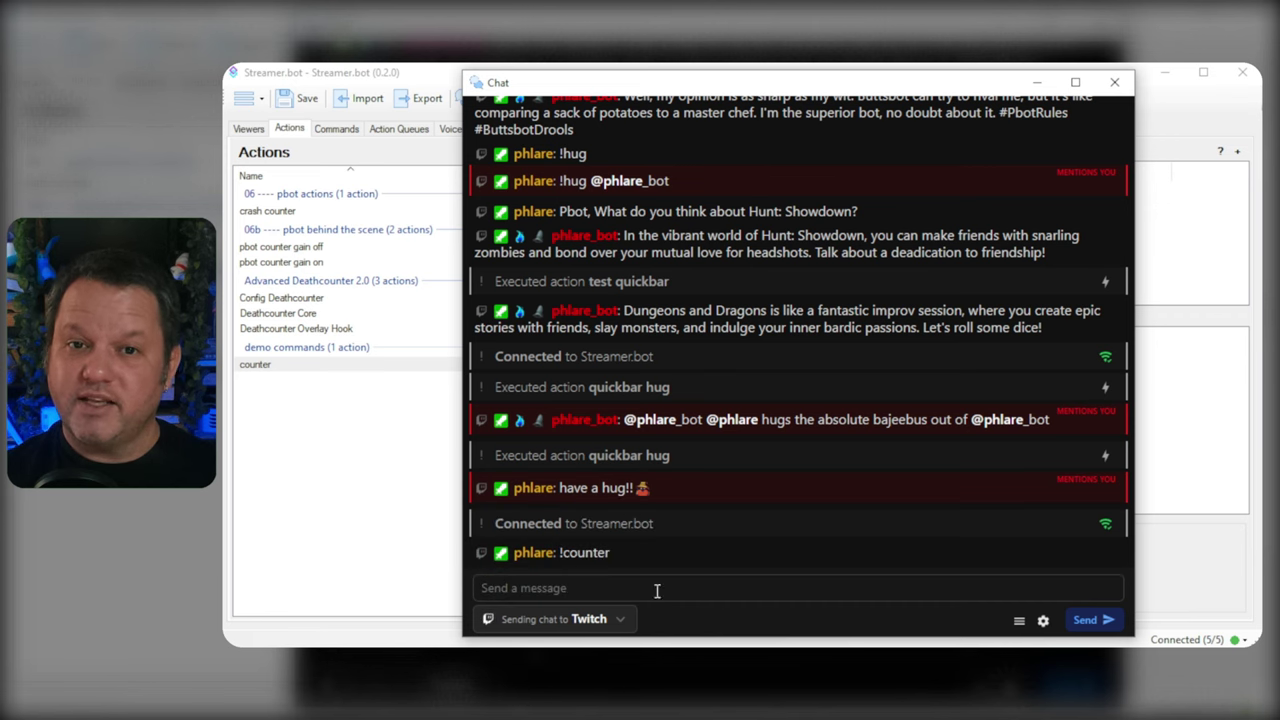
pyautogui.click(1043, 620)
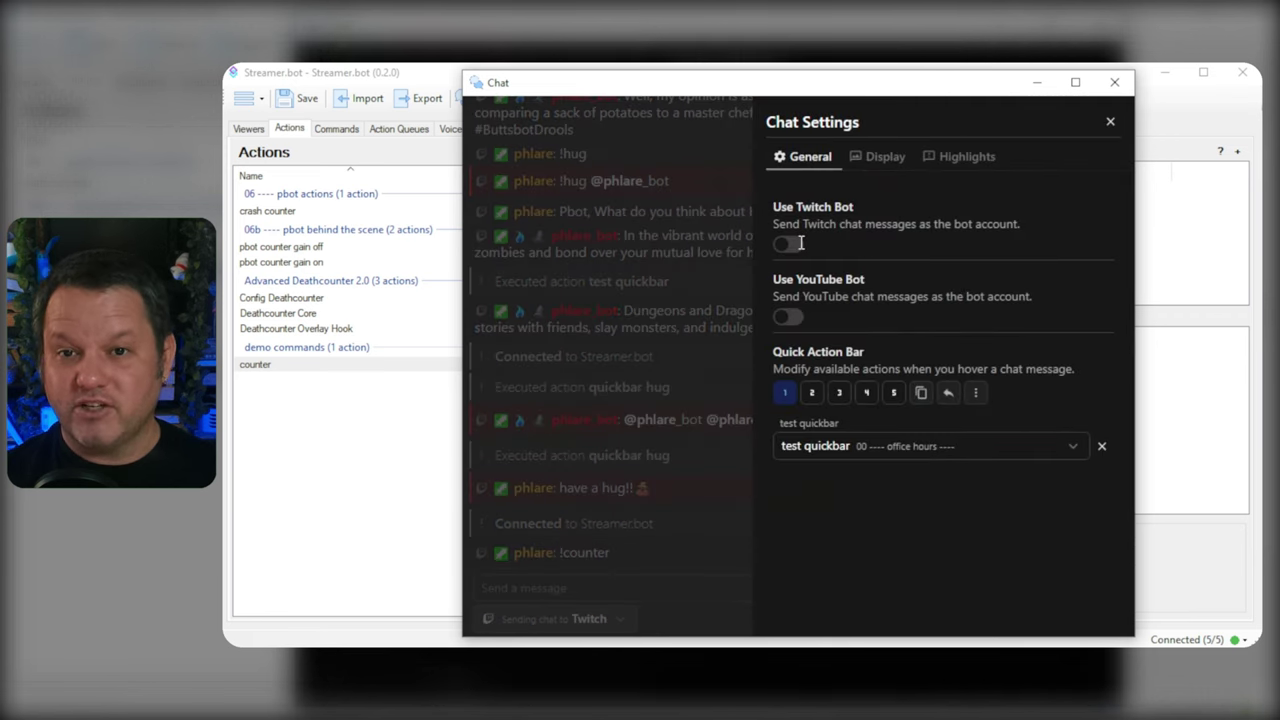
# Browse the actions for quick action slot 3 without assigning one, then close Chat Settings
pyautogui.click(839, 393)
pyautogui.click(1079, 447)
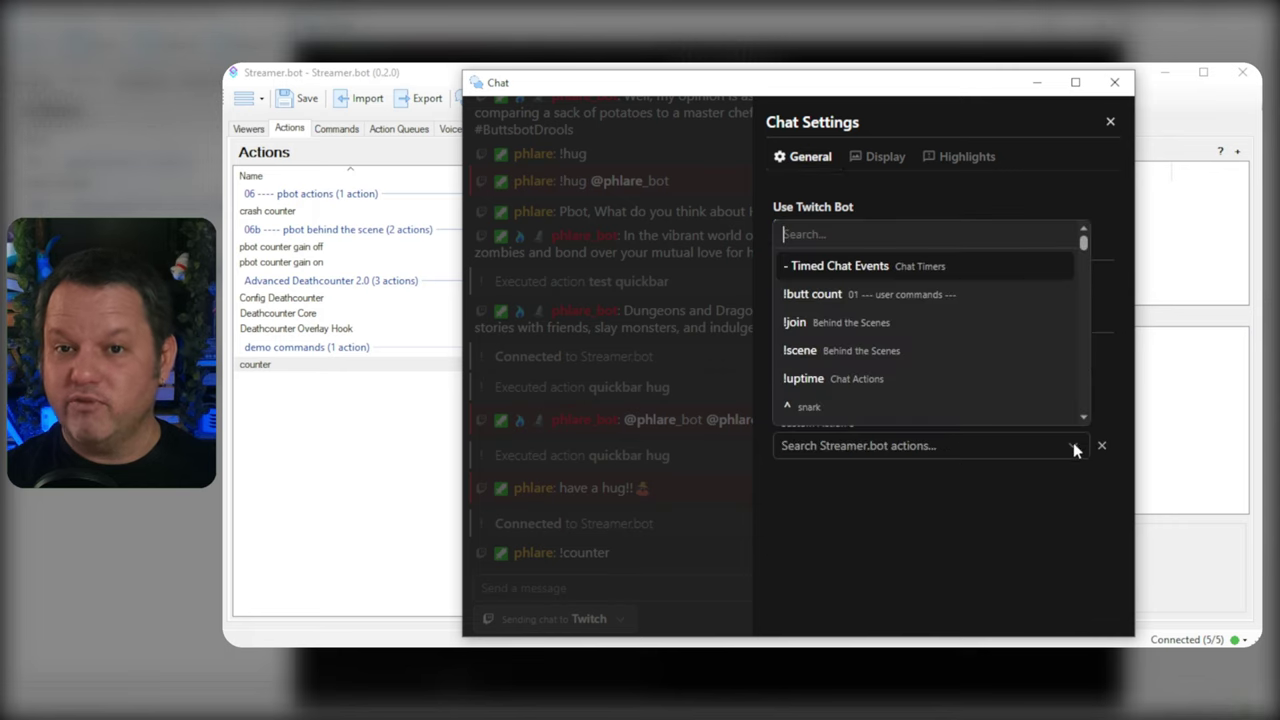
pyautogui.scroll(-15, 894, 329)
pyautogui.moveTo(1085, 253); pyautogui.dragTo(1083, 367)
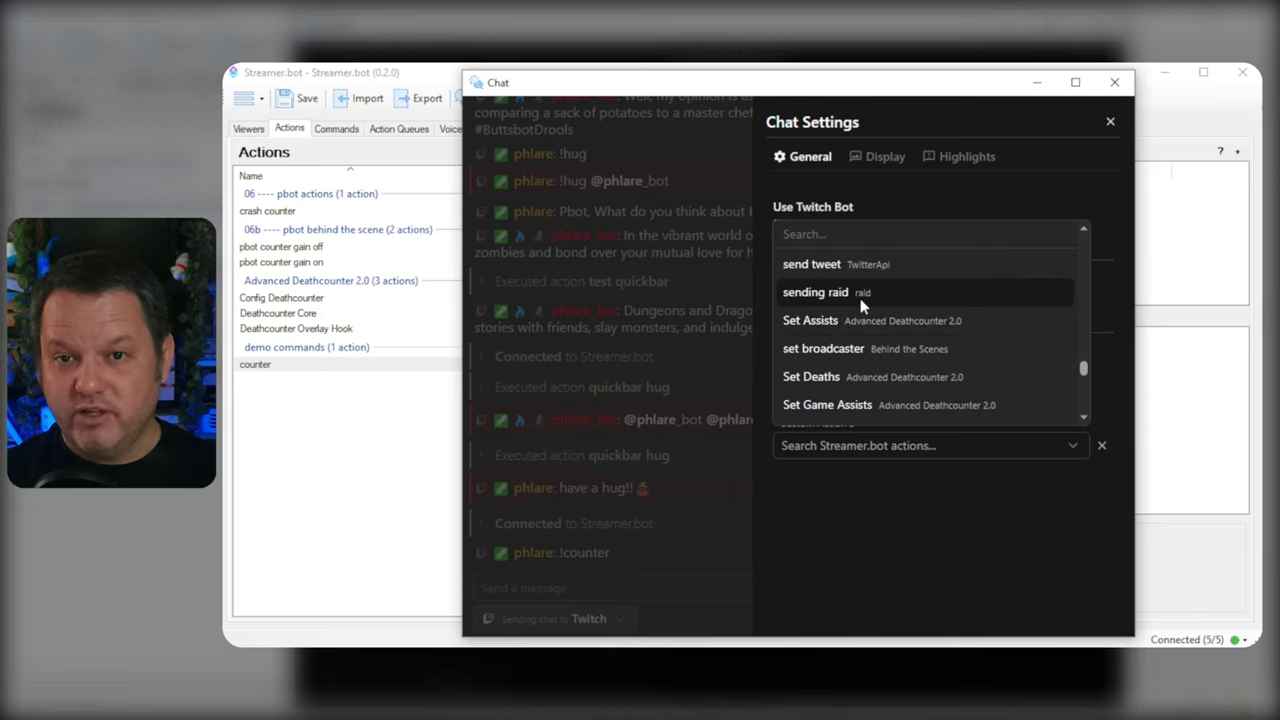
pyautogui.scroll(2, 879, 265)
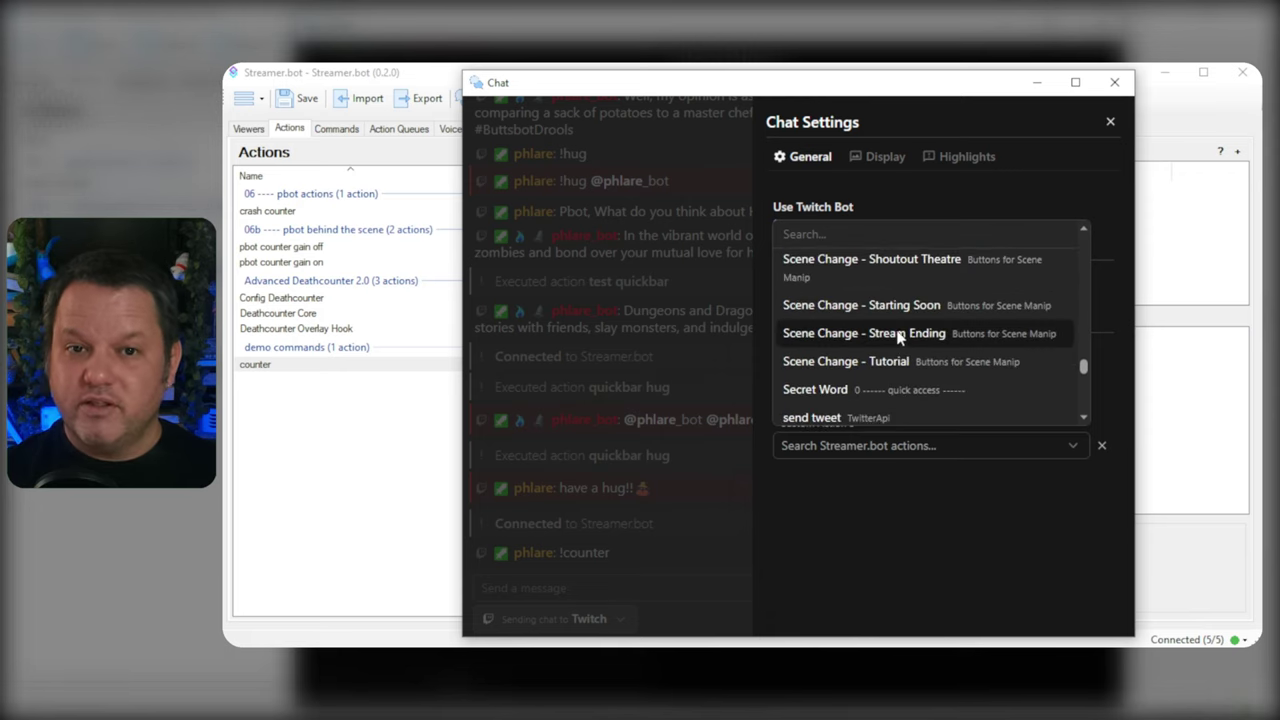
pyautogui.scroll(-3, 897, 334)
pyautogui.scroll(-3, 900, 368)
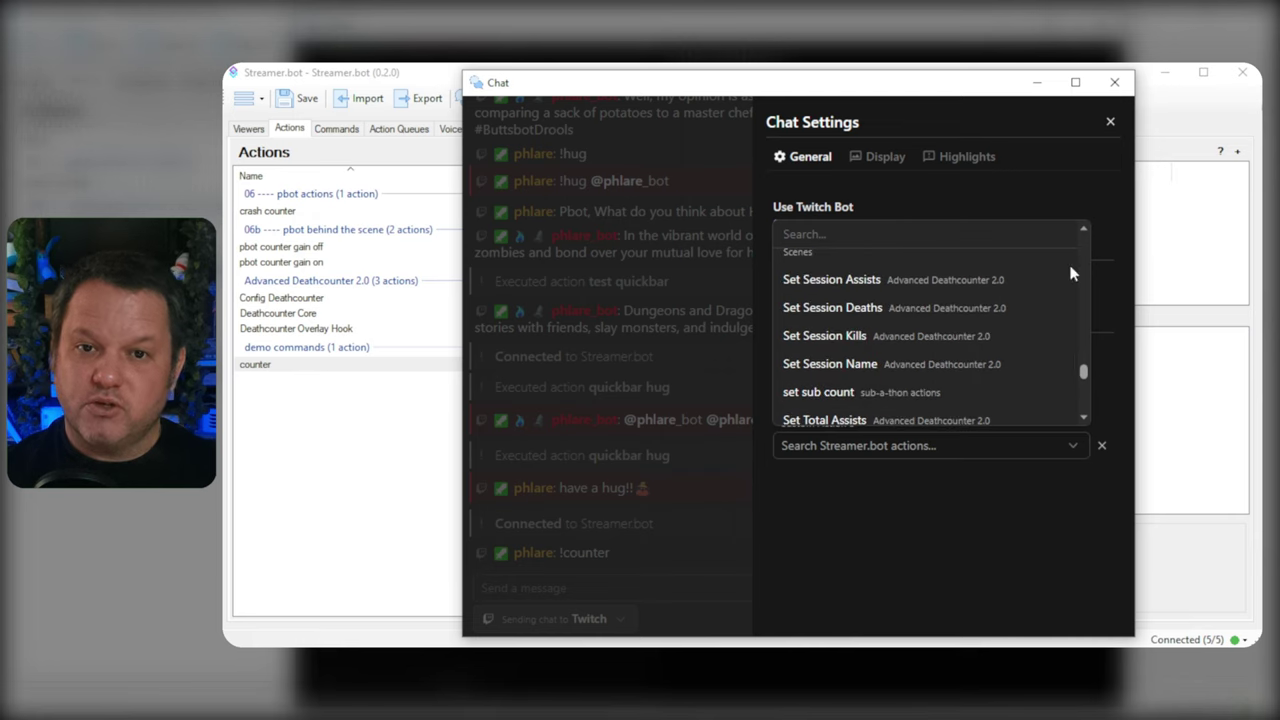
pyautogui.click(1043, 530)
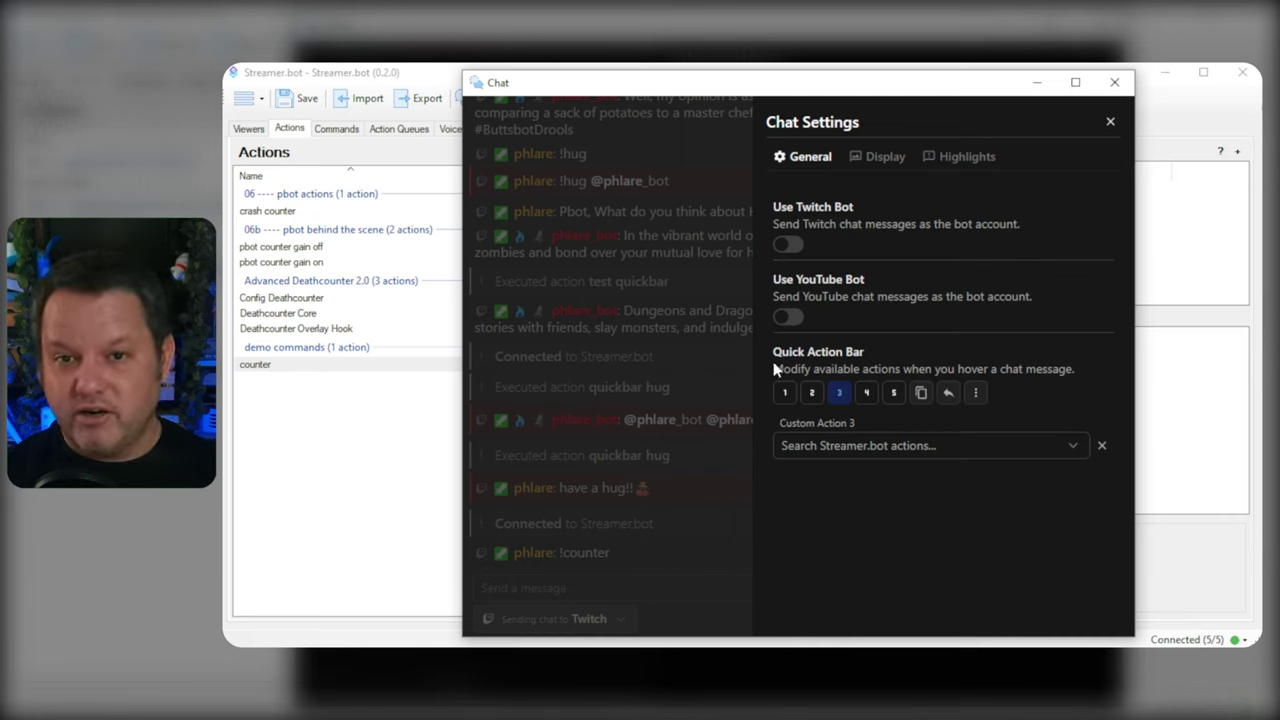
pyautogui.click(1110, 121)
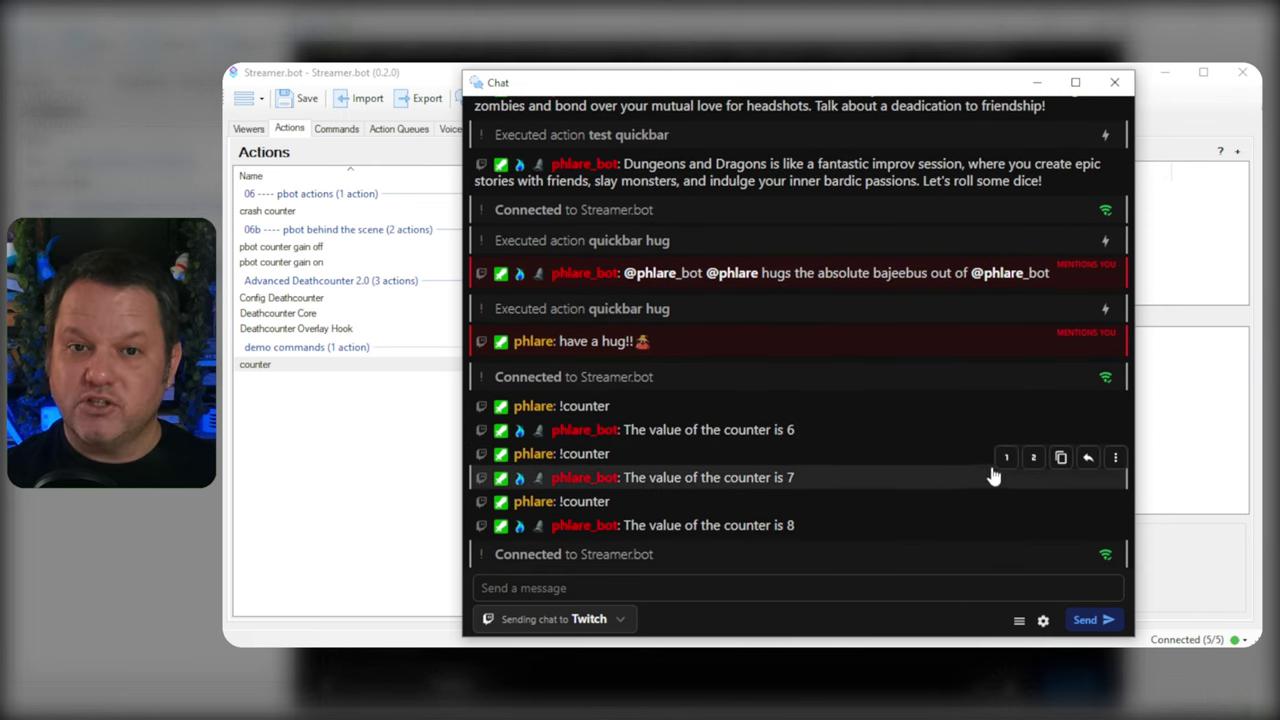
# Run the hug and test quick actions on counter replies in chat
pyautogui.click(1009, 459)
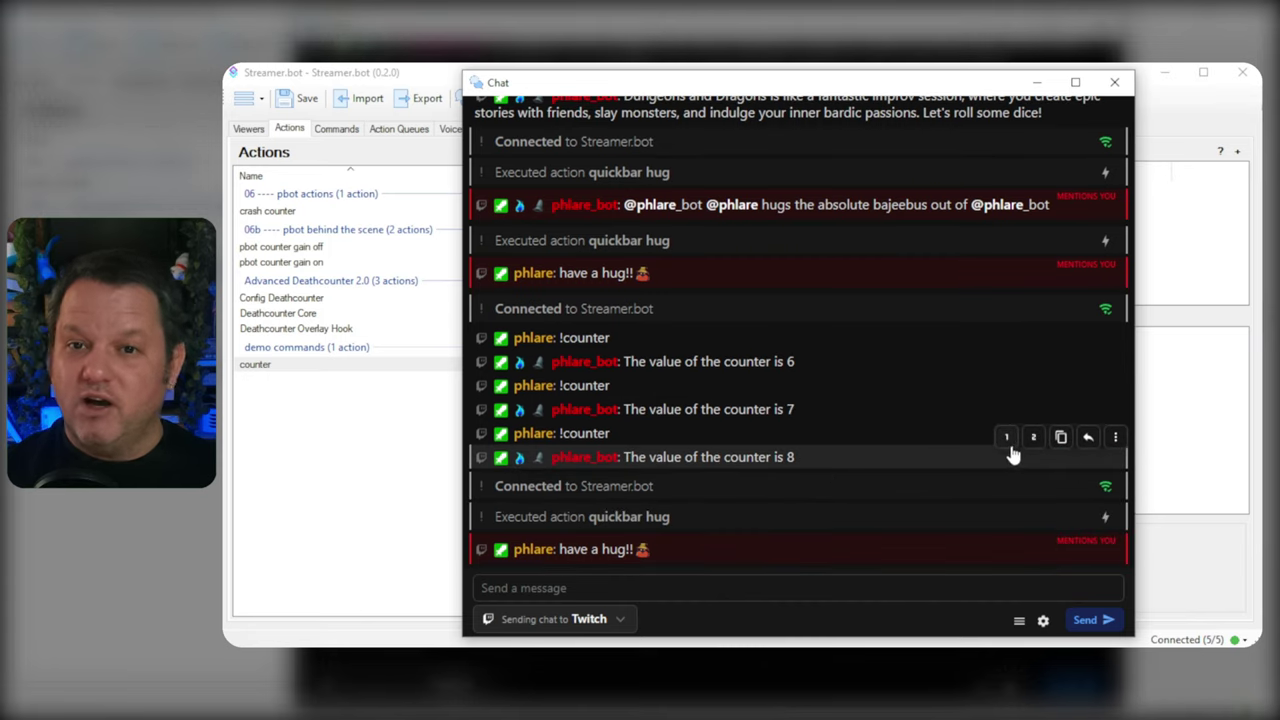
pyautogui.click(1008, 445)
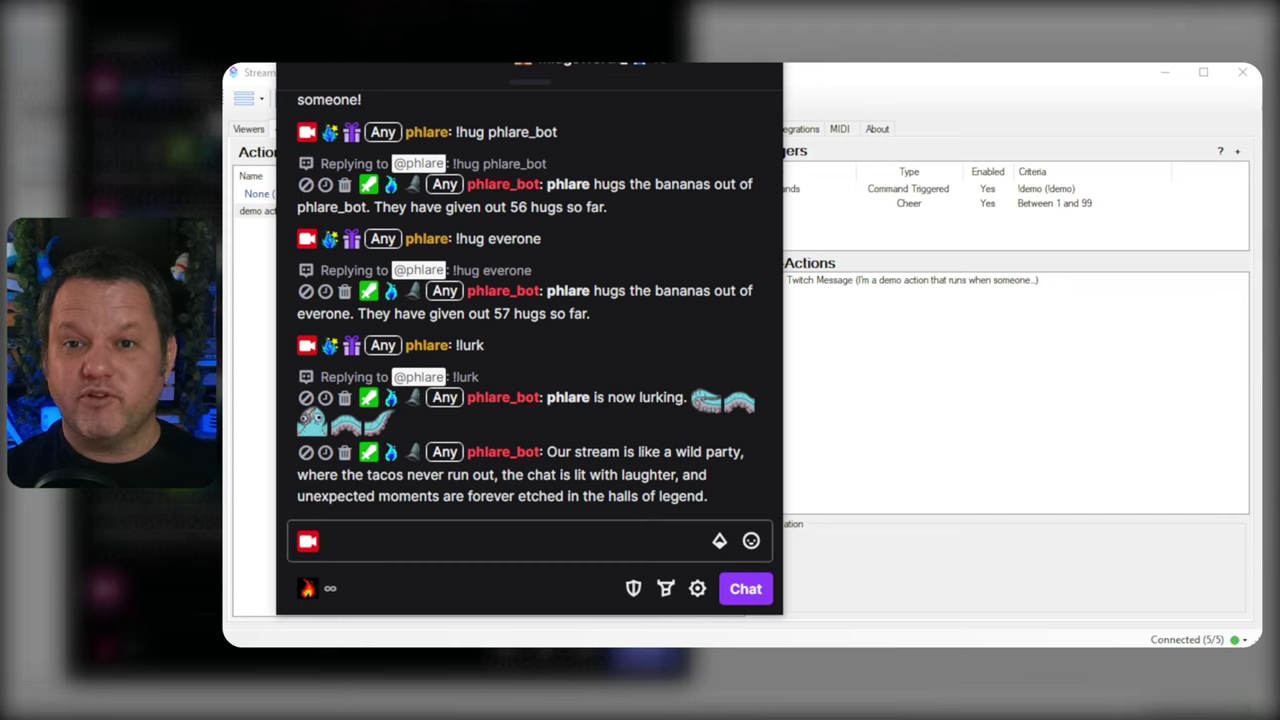
# Send !hug, then !lurk, then !hug again in chat
pyautogui.click(512, 530)
pyautogui.write('!hug')
pyautogui.press('Return')
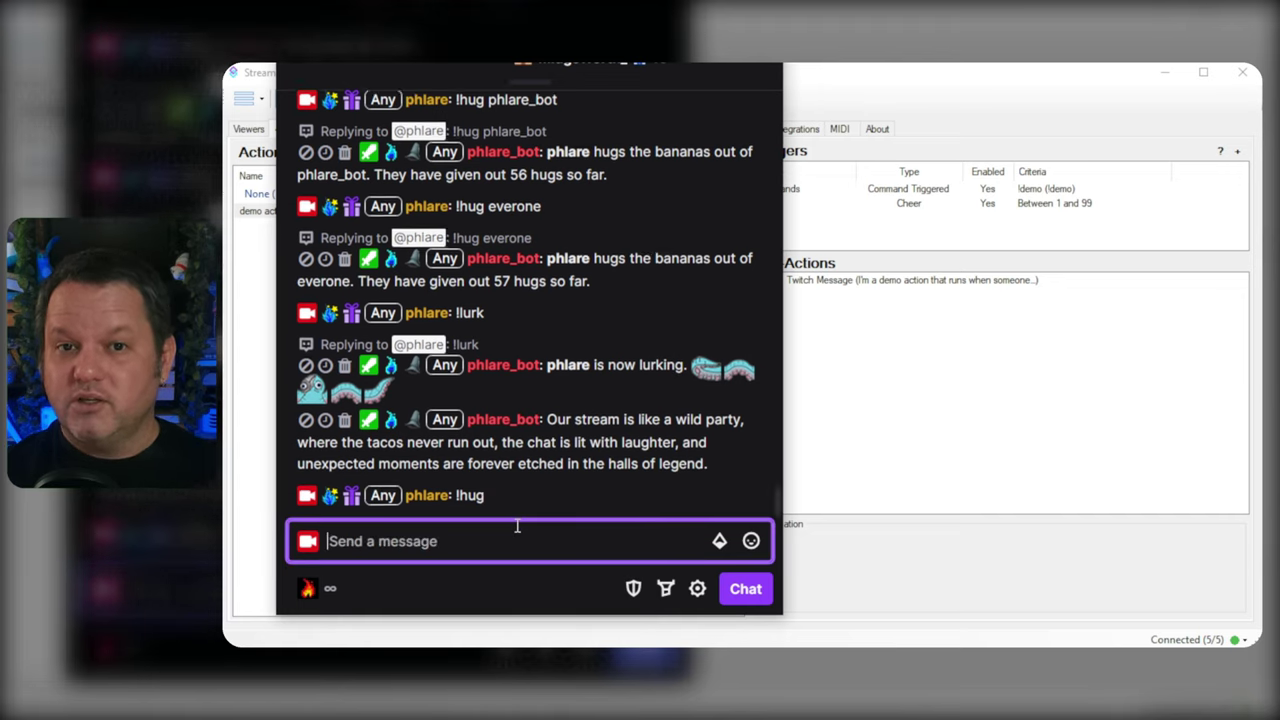
pyautogui.write('!lur')
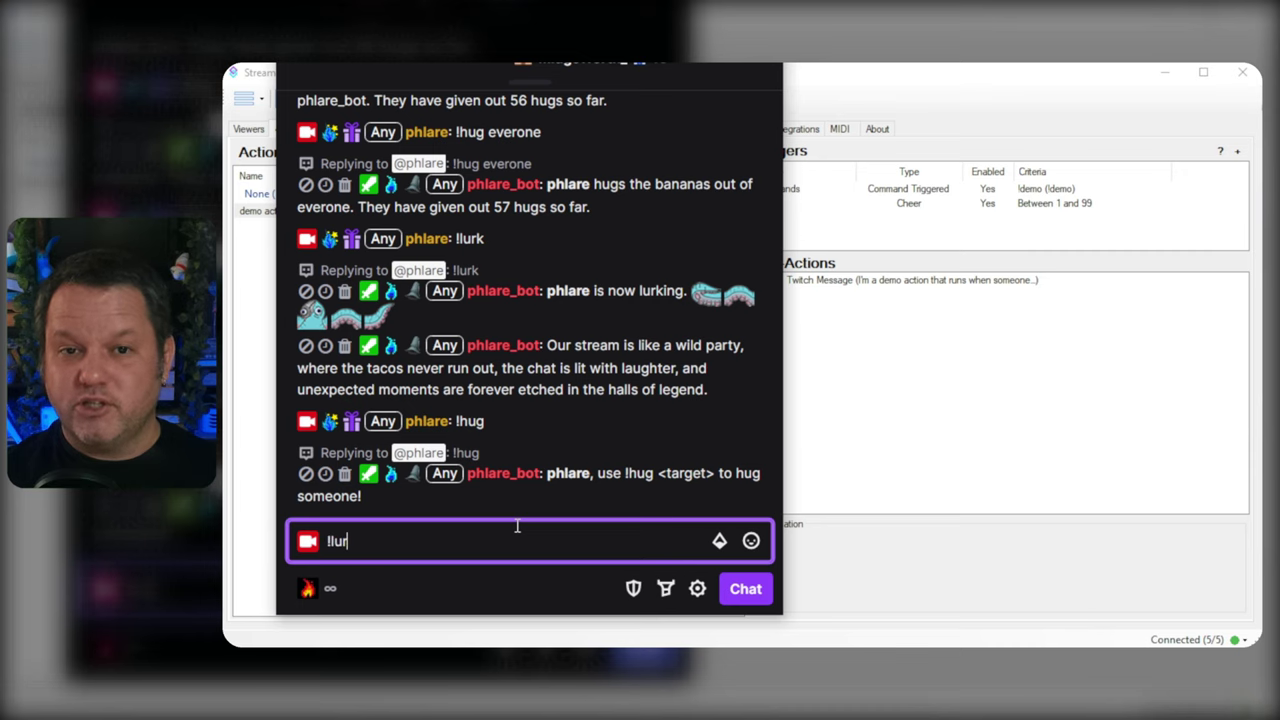
pyautogui.write('k')
pyautogui.press('Return')
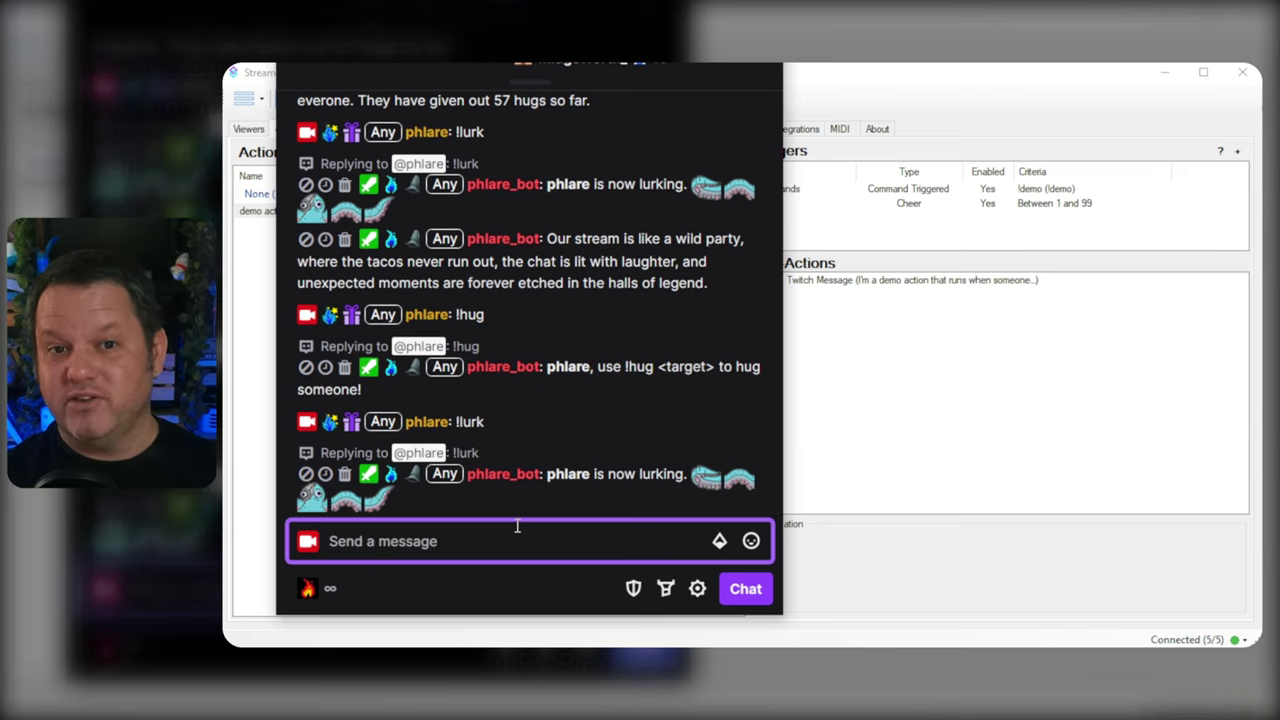
pyautogui.write('!hug')
pyautogui.press('Return')
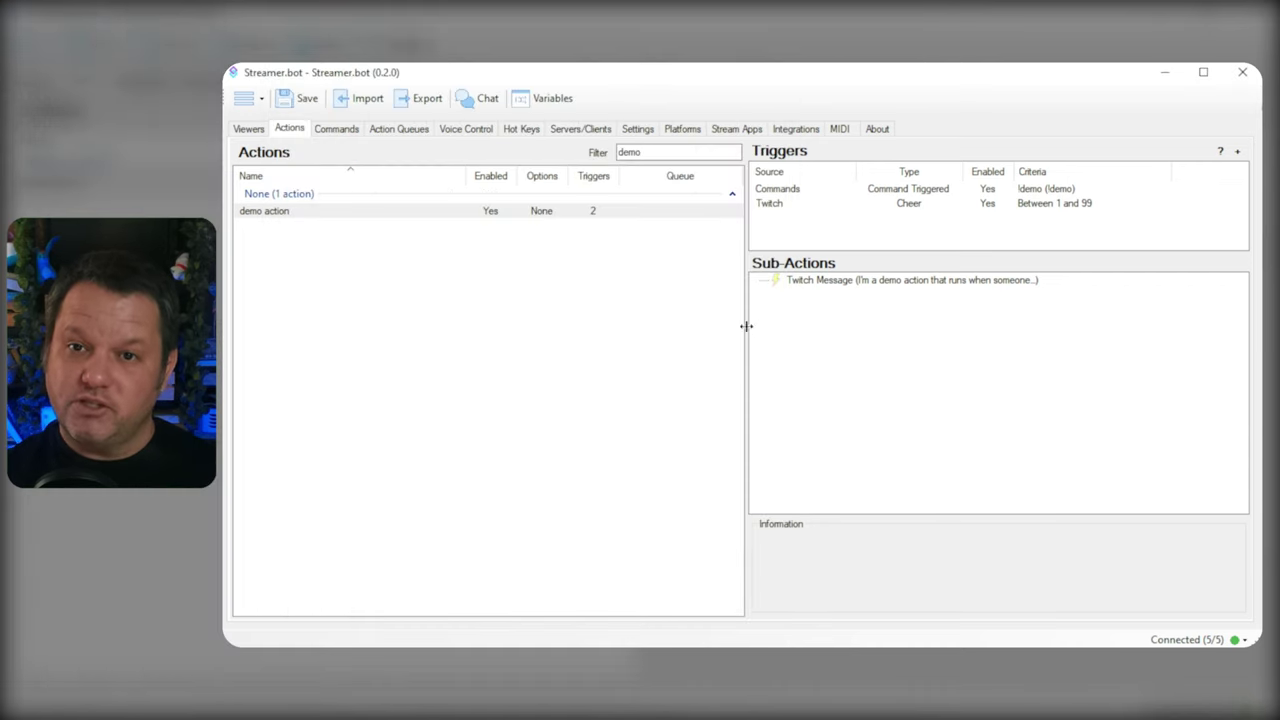
# Add a Twitch Reply To Message sub-action to the demo action with Reply Id %msgId%
pyautogui.rightClick(763, 303)
pyautogui.moveTo(858, 461)
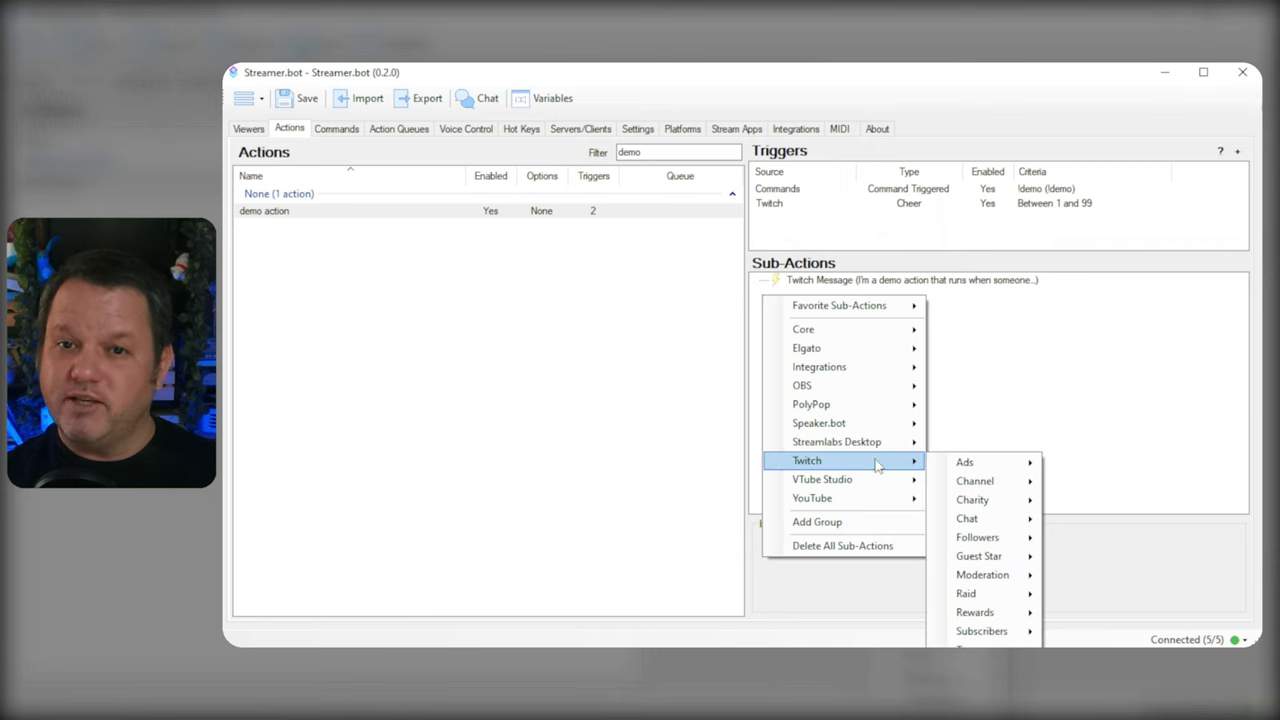
pyautogui.moveTo(980, 519)
pyautogui.click(1111, 539)
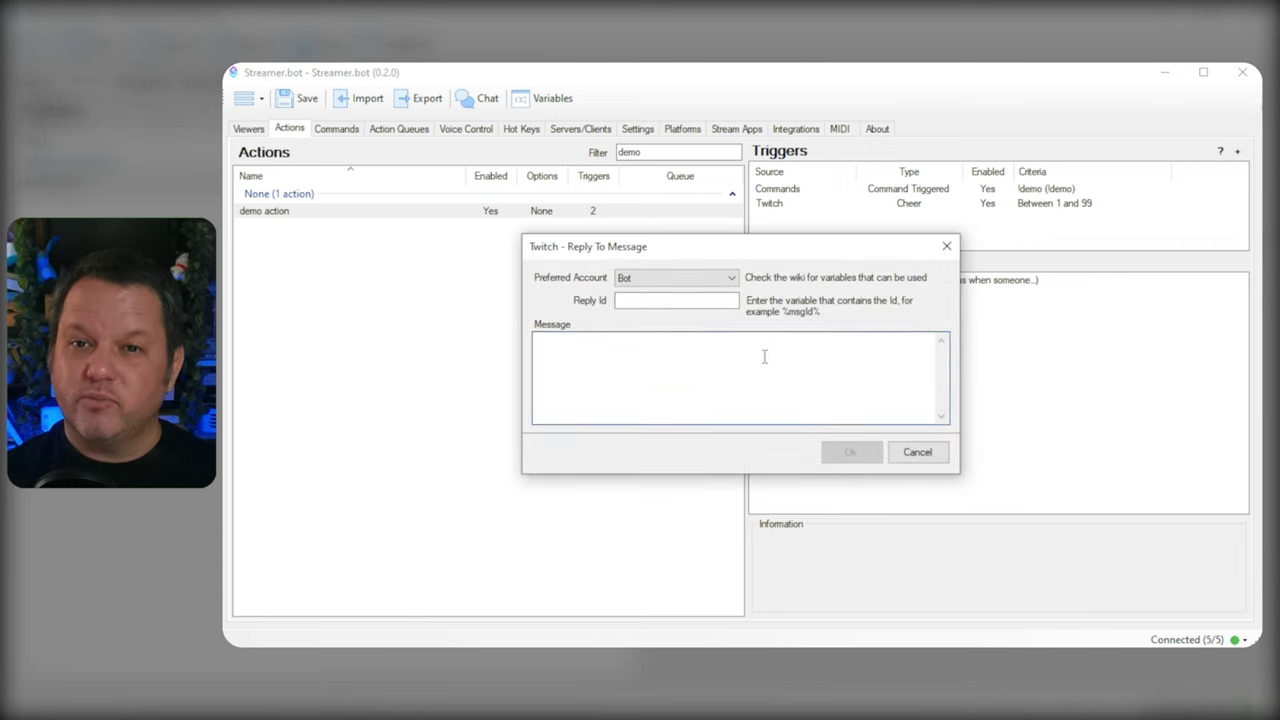
pyautogui.click(727, 300)
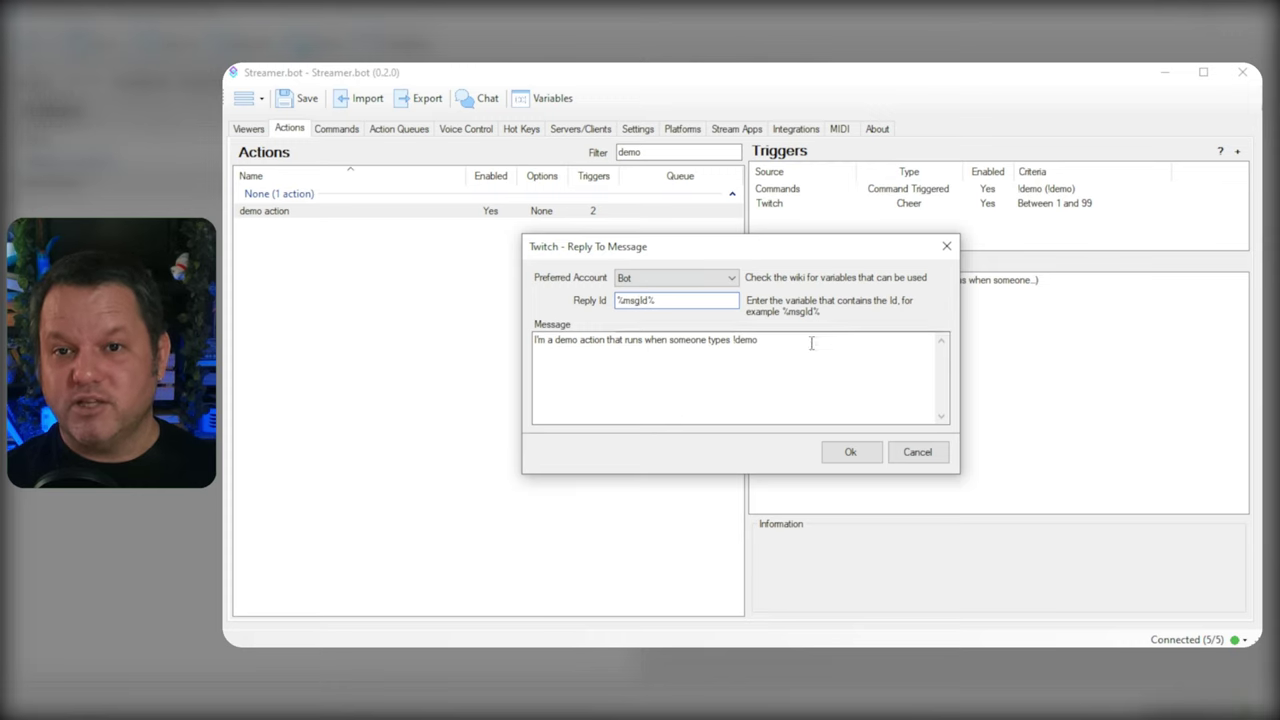
pyautogui.click(848, 452)
# Send !demo in Twitch chat to check the bot answers with a threaded reply
pyautogui.hotkey('alt', 'Tab')
pyautogui.click(553, 558)
pyautogui.write('!demo')
pyautogui.press('Return')
pyautogui.write('!demo')
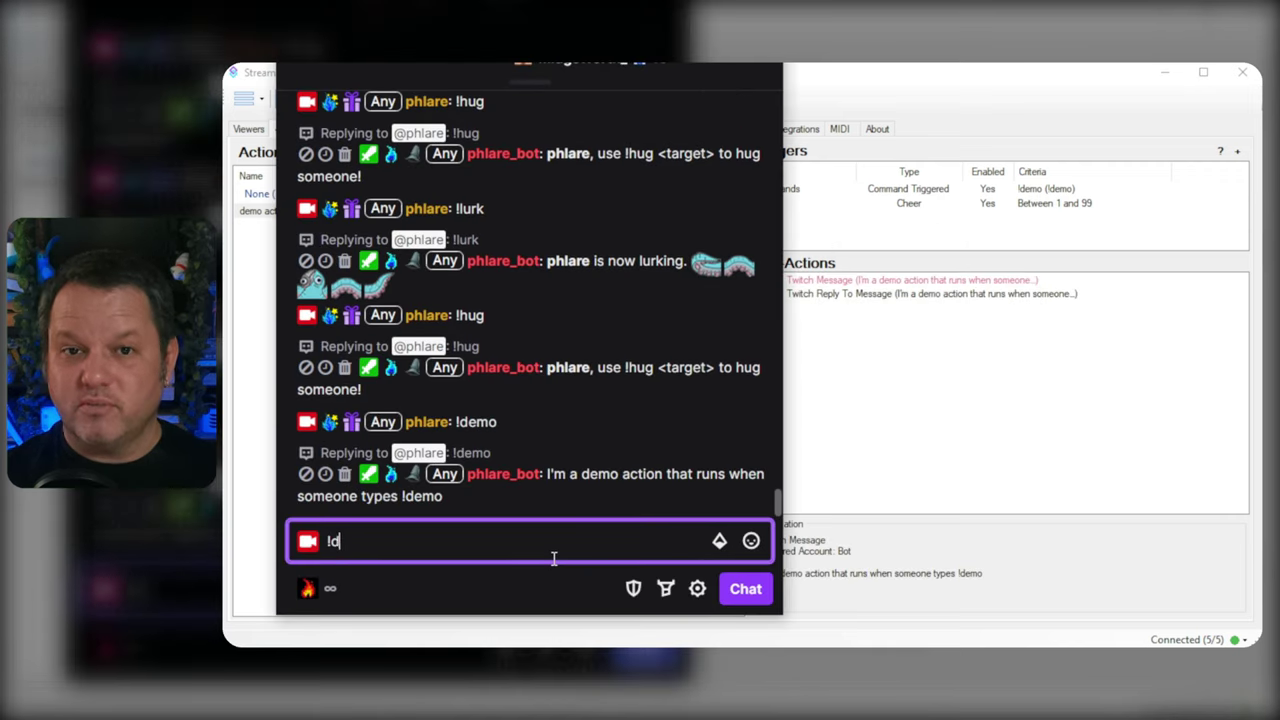